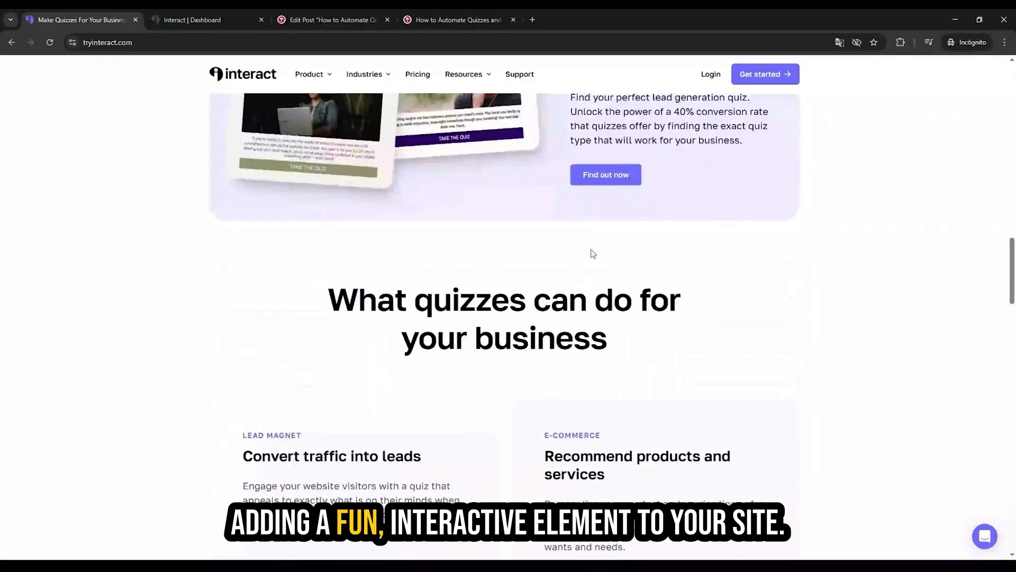
pyautogui.scroll(7, 592, 247)
pyautogui.scroll(10, 592, 248)
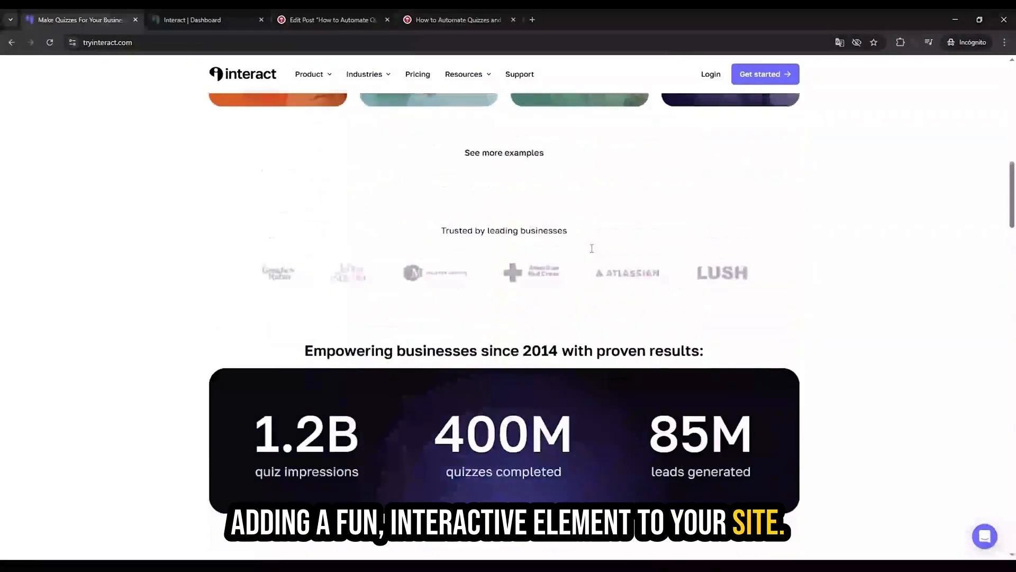
pyautogui.scroll(5, 595, 253)
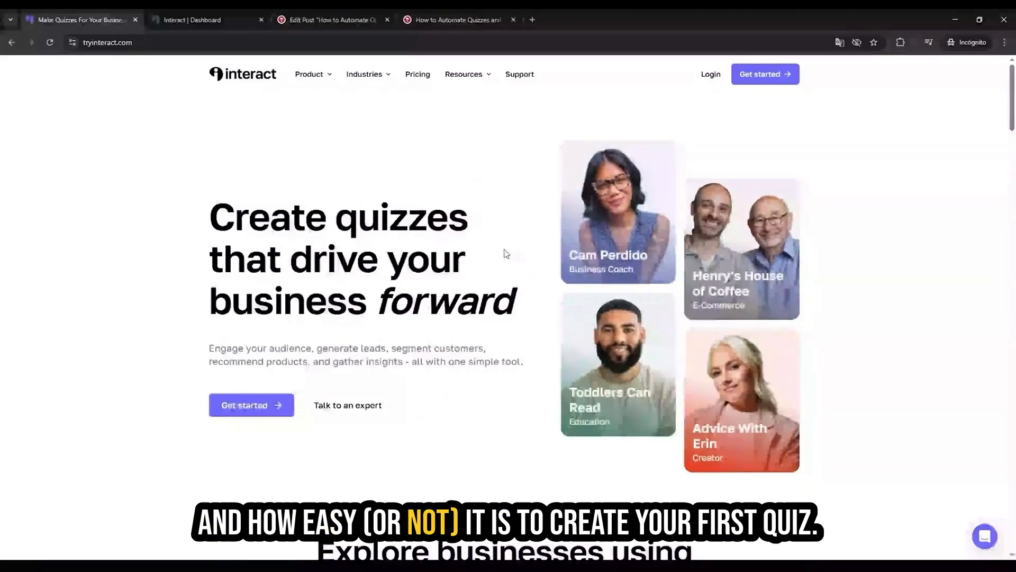
# Step: Switch to the Interact dashboard and start creating a new quiz generated with AI
pyautogui.click(192, 13)
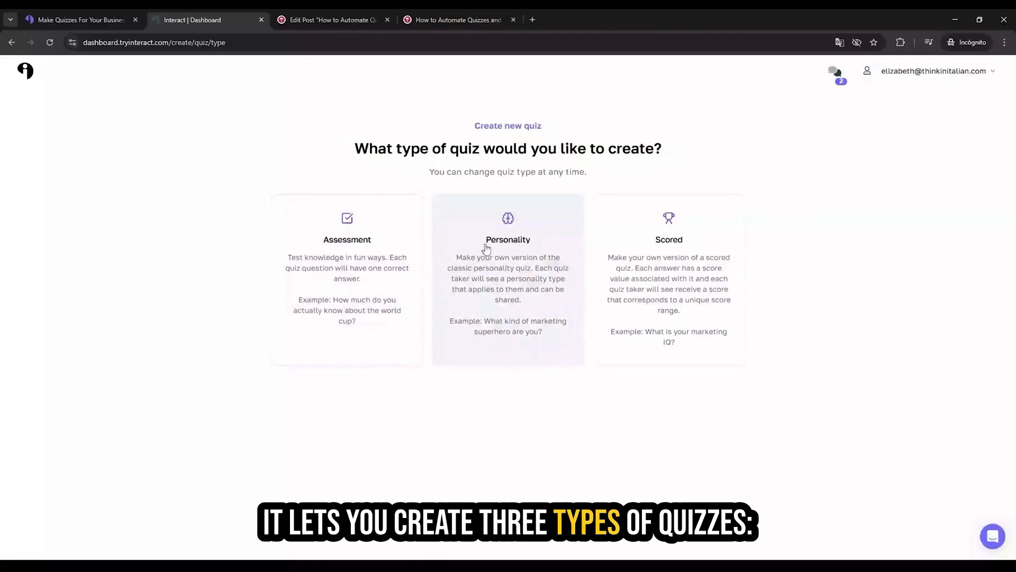
pyautogui.click(11, 42)
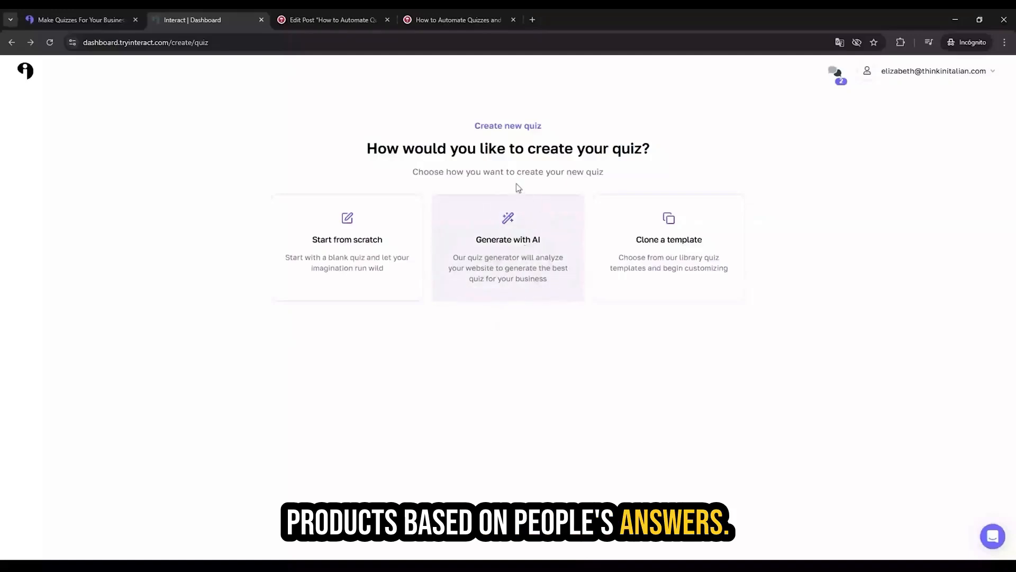
pyautogui.click(518, 243)
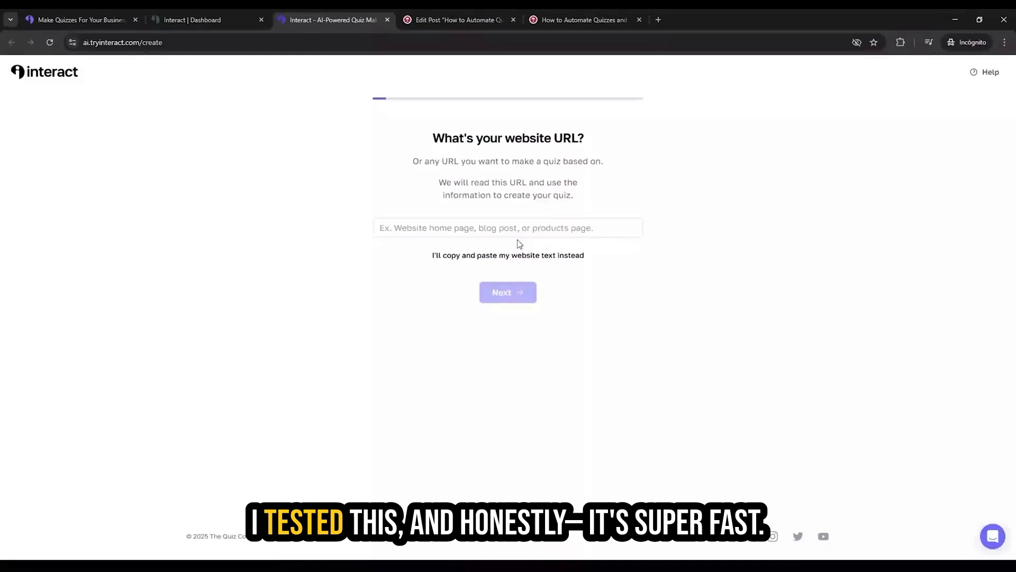
pyautogui.click(488, 229)
pyautogui.write('https://www.thinkinitalian.com/')
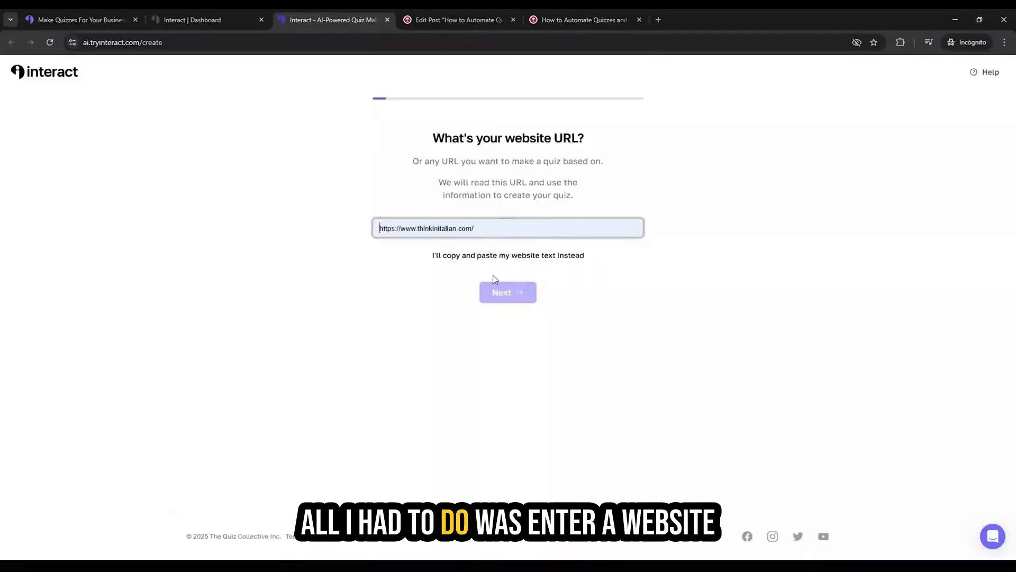
pyautogui.click(511, 297)
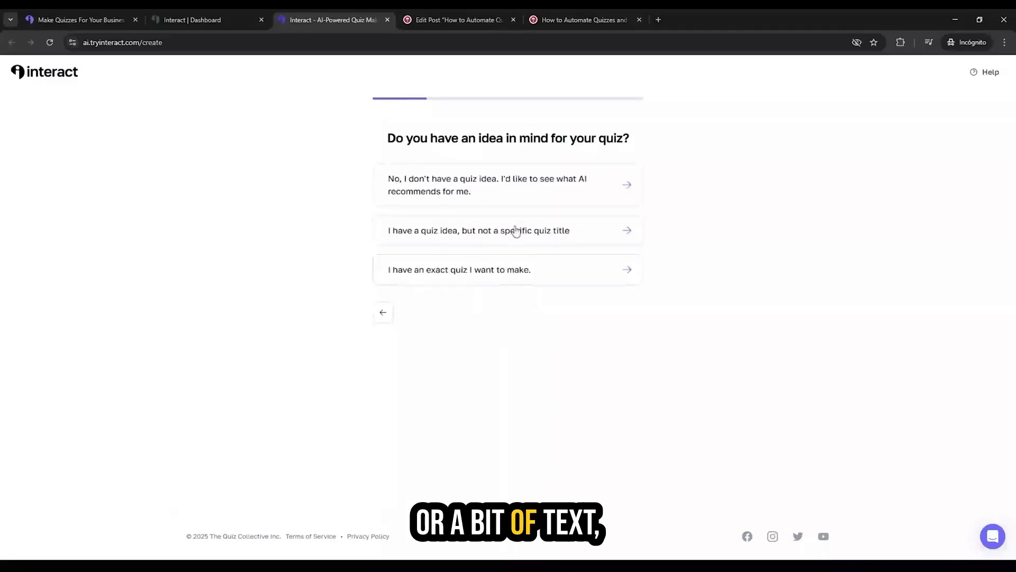
pyautogui.click(512, 190)
pyautogui.click(512, 186)
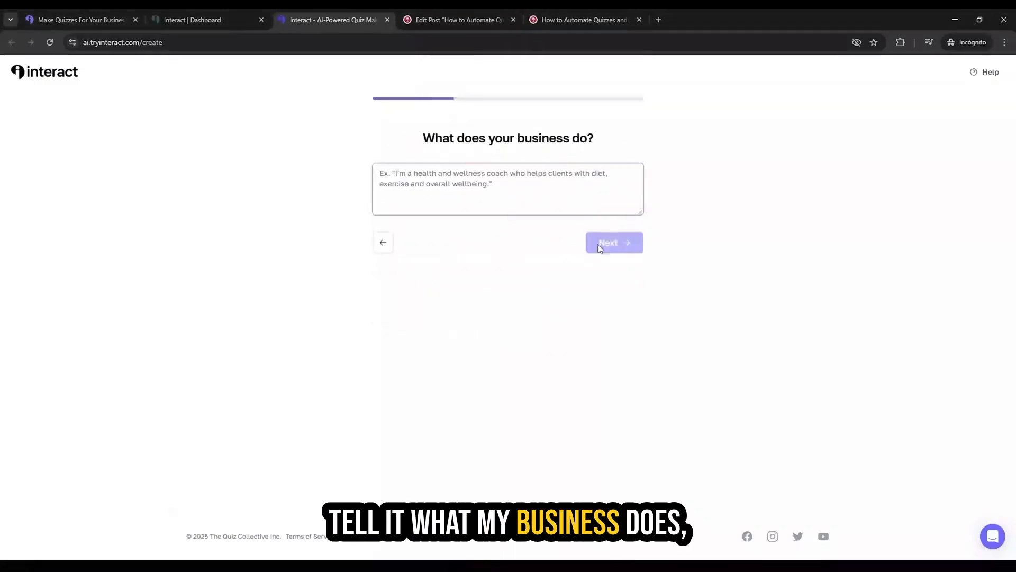
# Step: Fill in what the business does and the most common problem it helps customers solve
pyautogui.write('Think in Italian is a language learning platform focused on helping people speak Italian naturally and fluently, using real-life context and conversation techniques.')
pyautogui.click(614, 242)
pyautogui.click(554, 197)
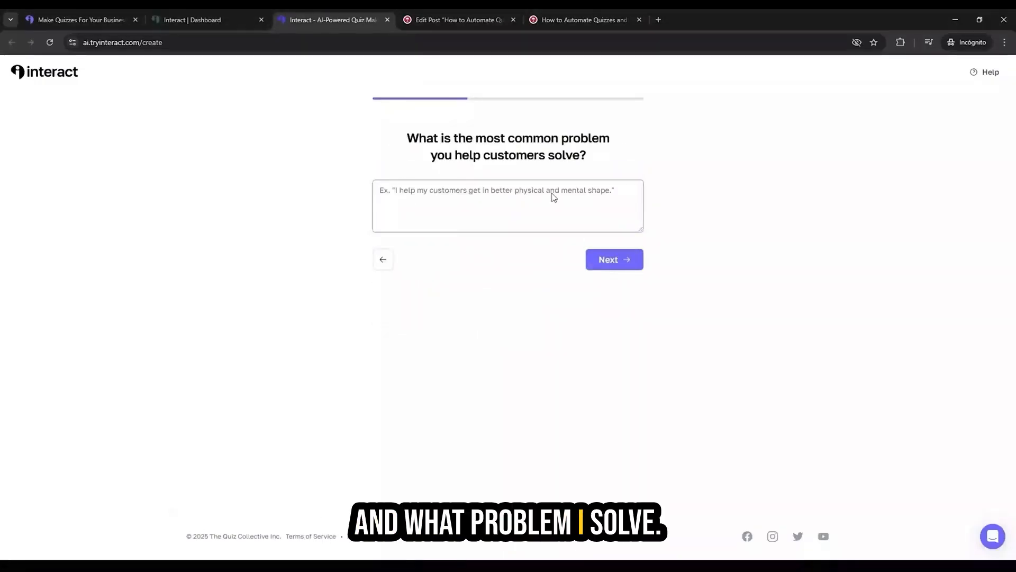
pyautogui.hotkey('ctrl', 'v')
pyautogui.click(618, 258)
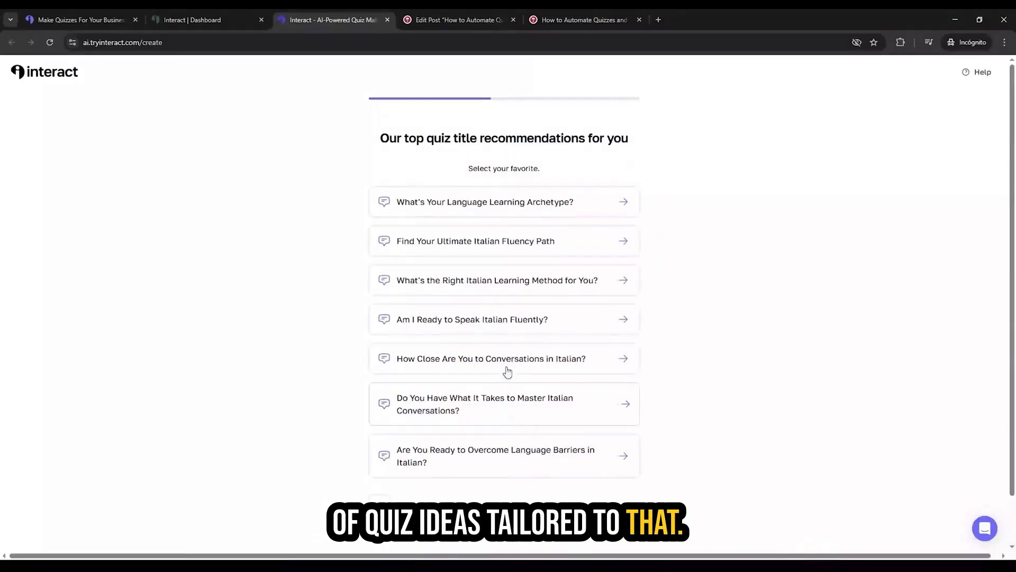
# Step: Select the recommended title "Am I Ready to Speak Italian Fluently?" and pick a generated design theme
pyautogui.click(516, 326)
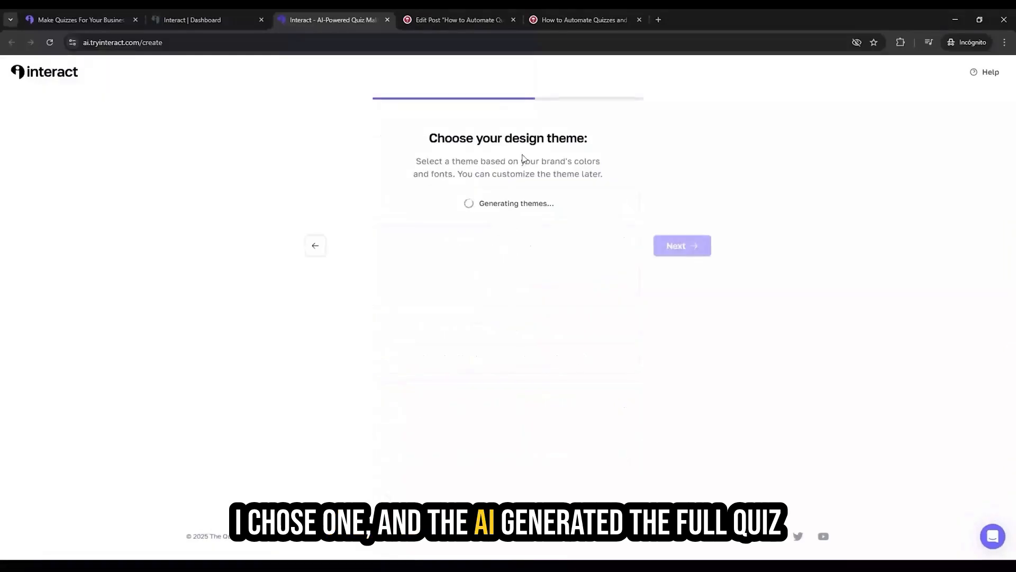
pyautogui.click(399, 286)
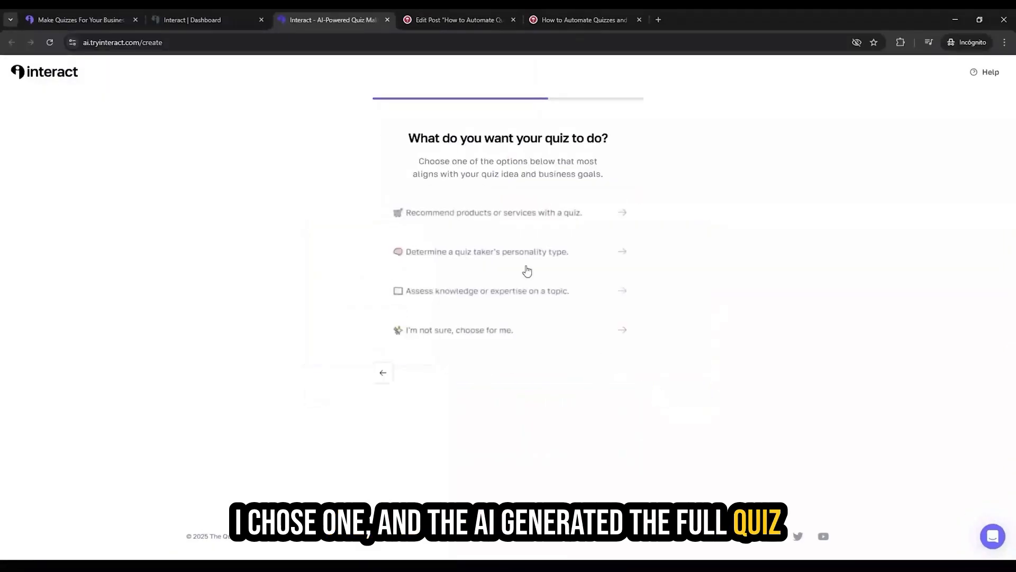
# Step: Let the AI choose the quiz's purpose and write its questions, and complete the remaining setup to generate the quiz
pyautogui.click(499, 328)
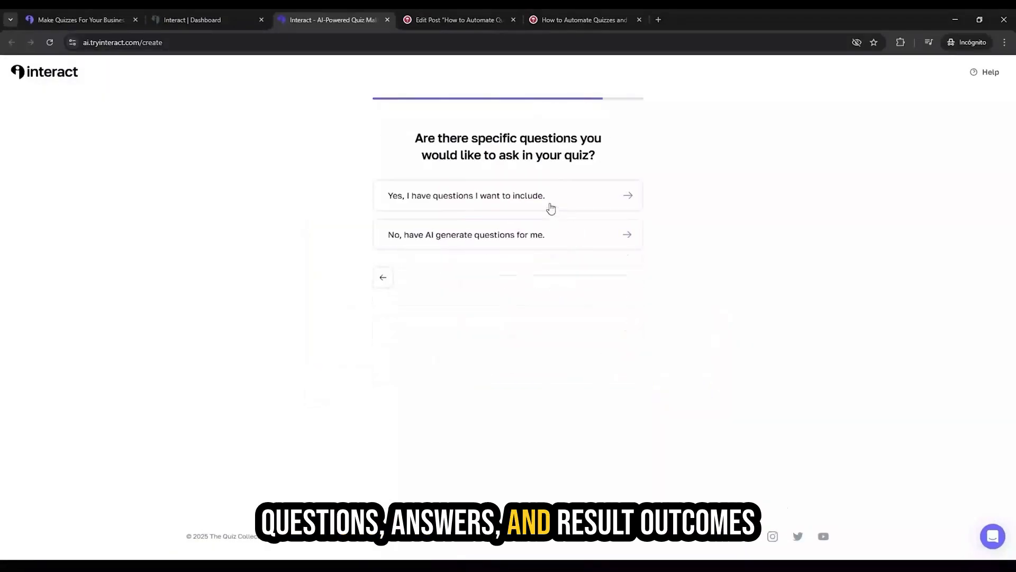
pyautogui.click(542, 242)
pyautogui.click(626, 247)
pyautogui.click(614, 281)
pyautogui.click(601, 181)
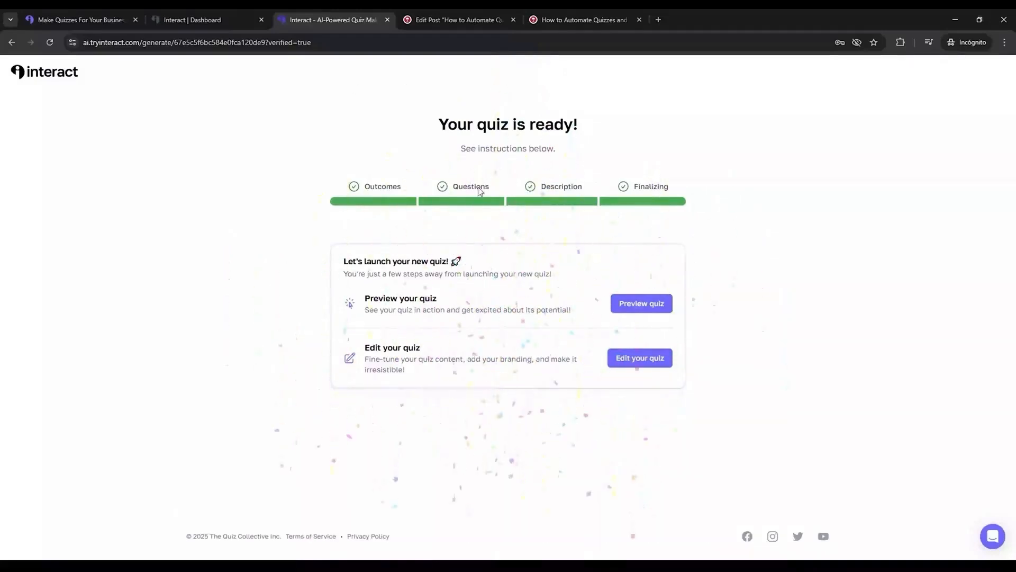
# Step: Open the generated quiz for editing and bring up its first question about conversation confidence
pyautogui.click(640, 357)
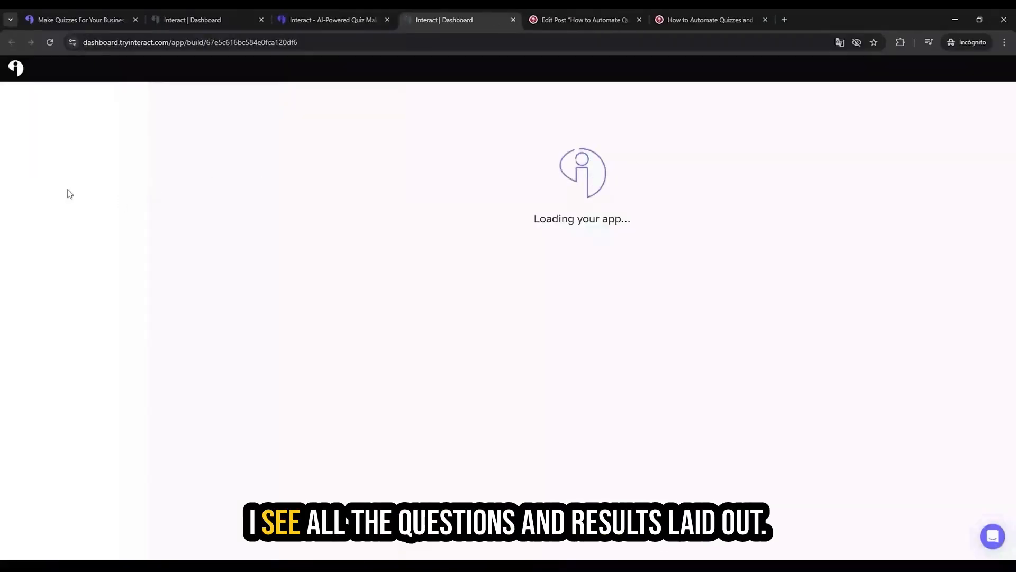
pyautogui.click(86, 138)
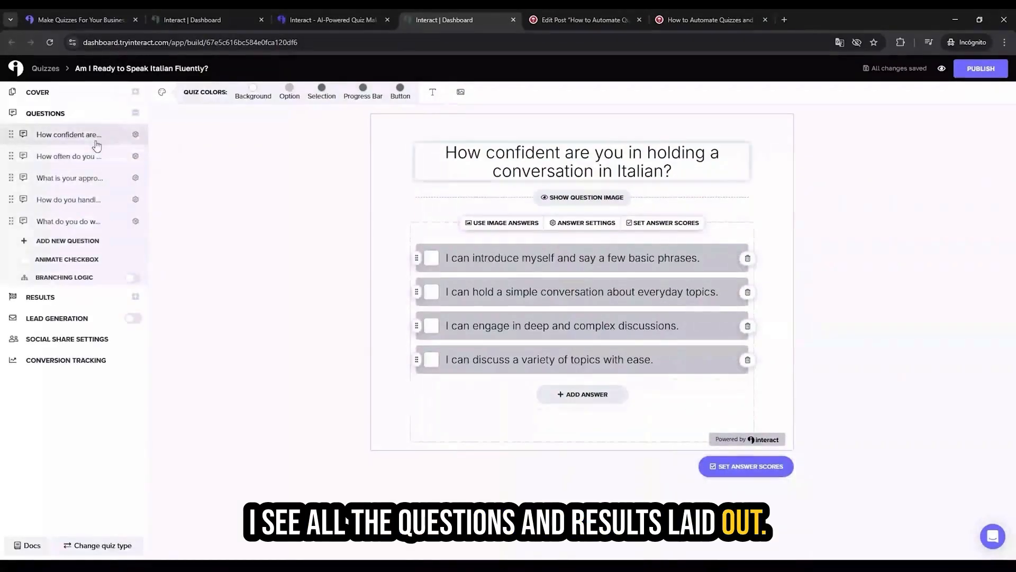
# Step: Try adding characters to the first answer of the confidence question and moving that answer in the list
pyautogui.click(506, 257)
pyautogui.write('D')
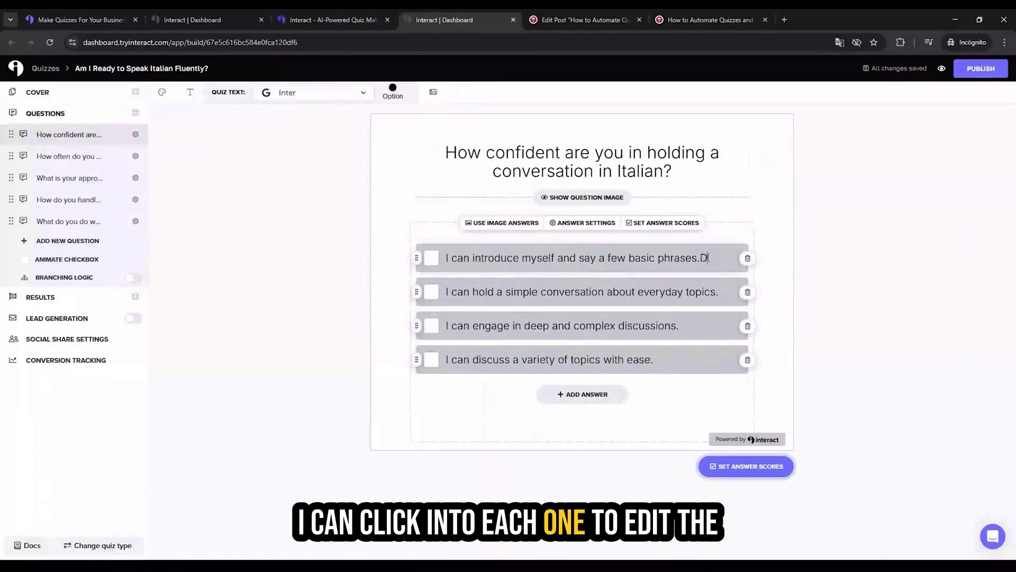
pyautogui.write('FF')
pyautogui.press('BackSpace')
pyautogui.press('BackSpace')
pyautogui.moveTo(416, 258)
pyautogui.mouseDown()
pyautogui.moveTo(418, 325)
pyautogui.moveTo(419, 255)
pyautogui.mouseUp()
# Step: Try image answers for the confidence question, then return it to text answers
pyautogui.click(492, 224)
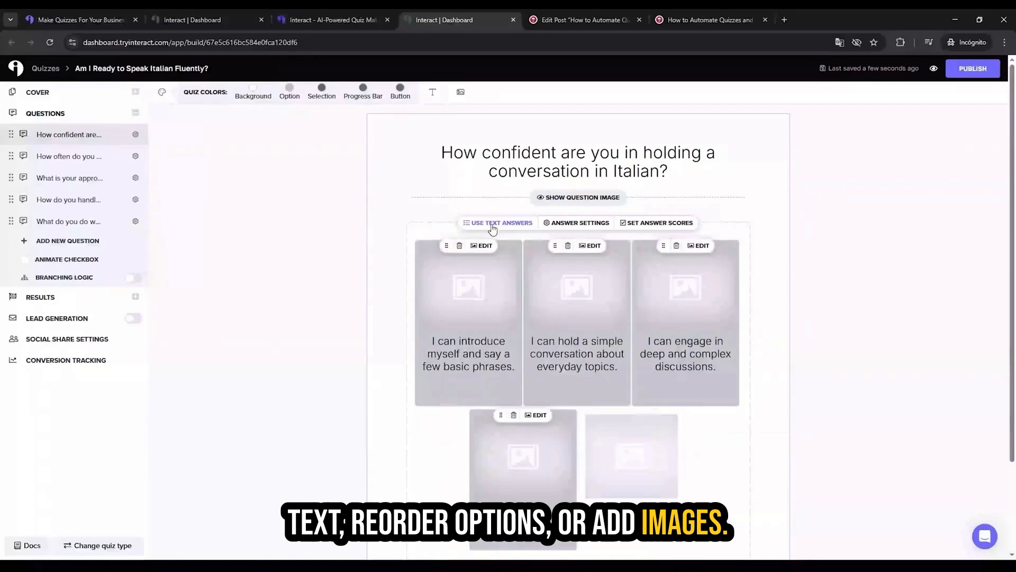
pyautogui.click(492, 224)
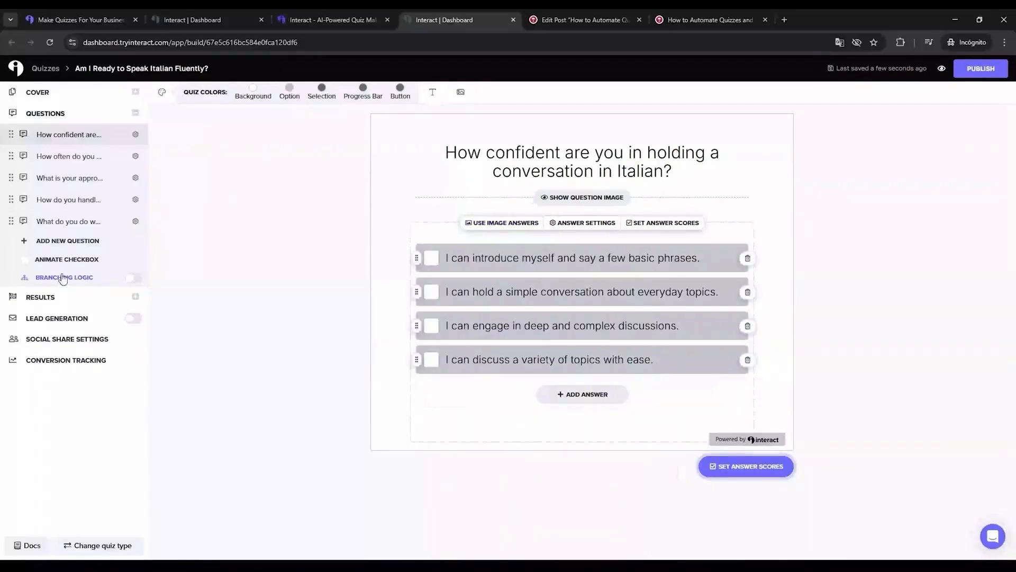
# Step: Turn on branching logic and map Start to the confidence question, with its first answer leading to the Italian Novice result
pyautogui.click(132, 278)
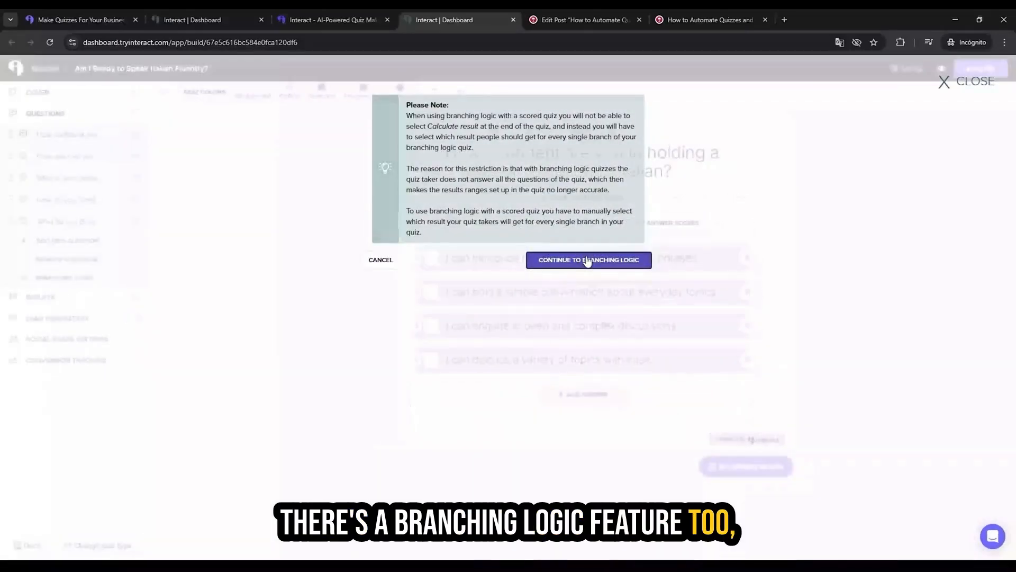
pyautogui.click(587, 261)
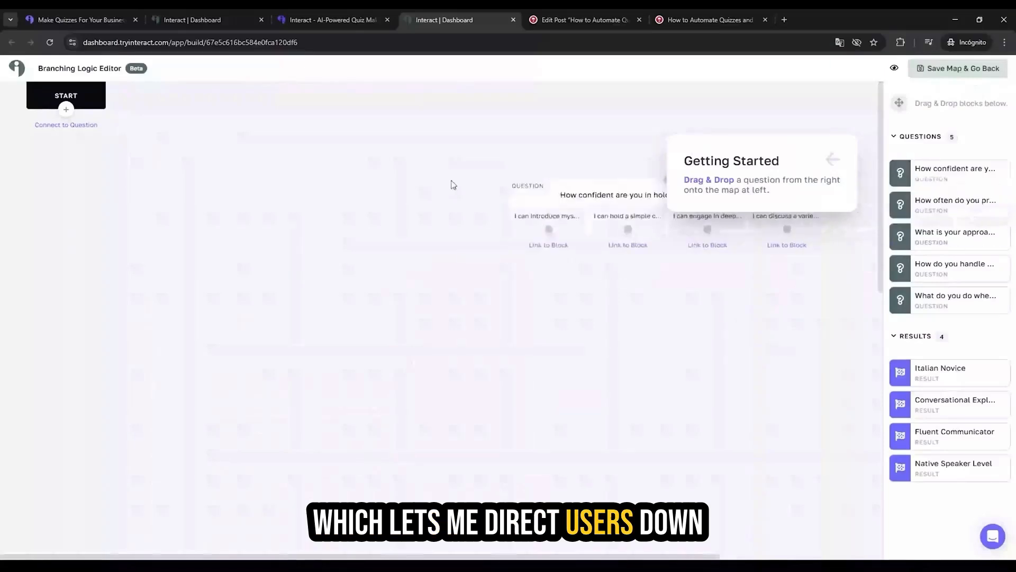
pyautogui.moveTo(904, 373); pyautogui.dragTo(133, 268)
pyautogui.moveTo(66, 109); pyautogui.dragTo(292, 161)
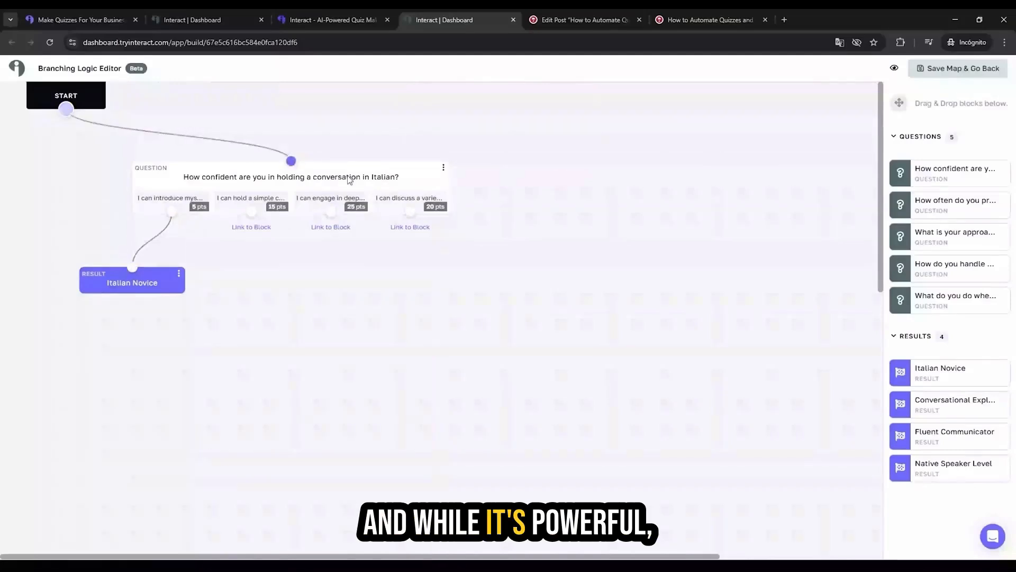
# Step: Add the vocabulary question to the map with its flashcards answer leading to Conversational Explorer, and save the map
pyautogui.moveTo(932, 237); pyautogui.dragTo(480, 346)
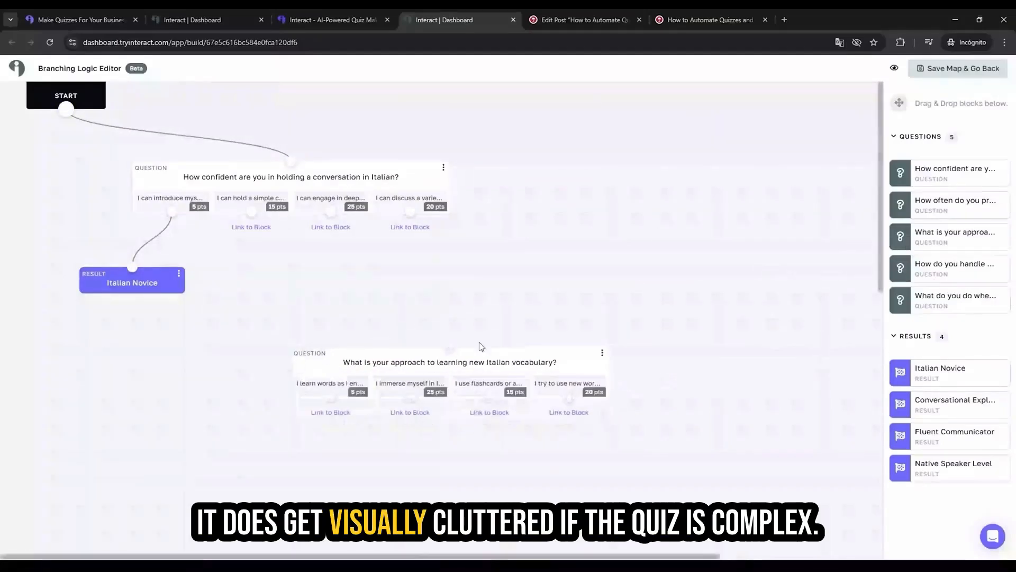
pyautogui.moveTo(931, 404); pyautogui.dragTo(478, 456)
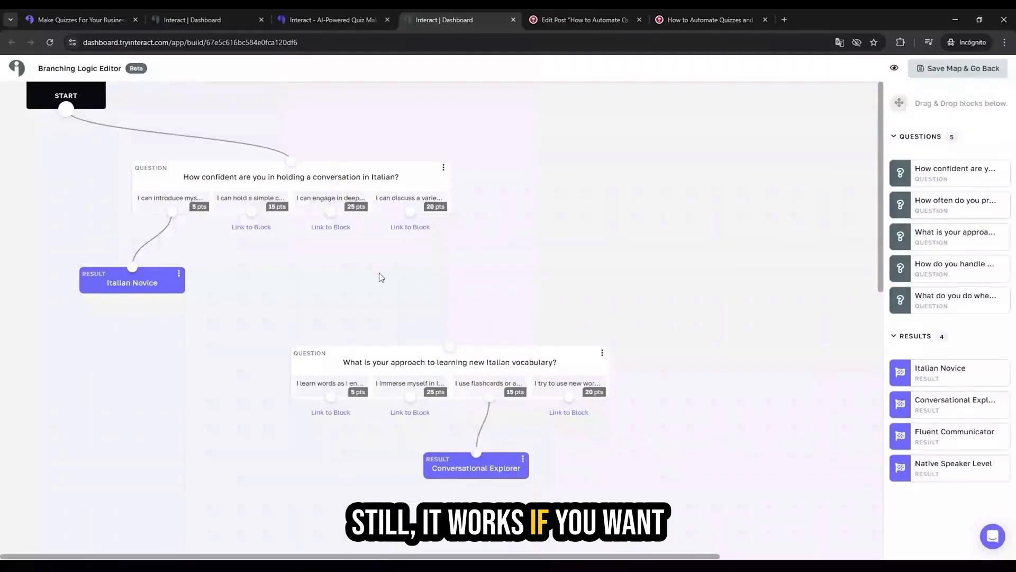
pyautogui.click(979, 67)
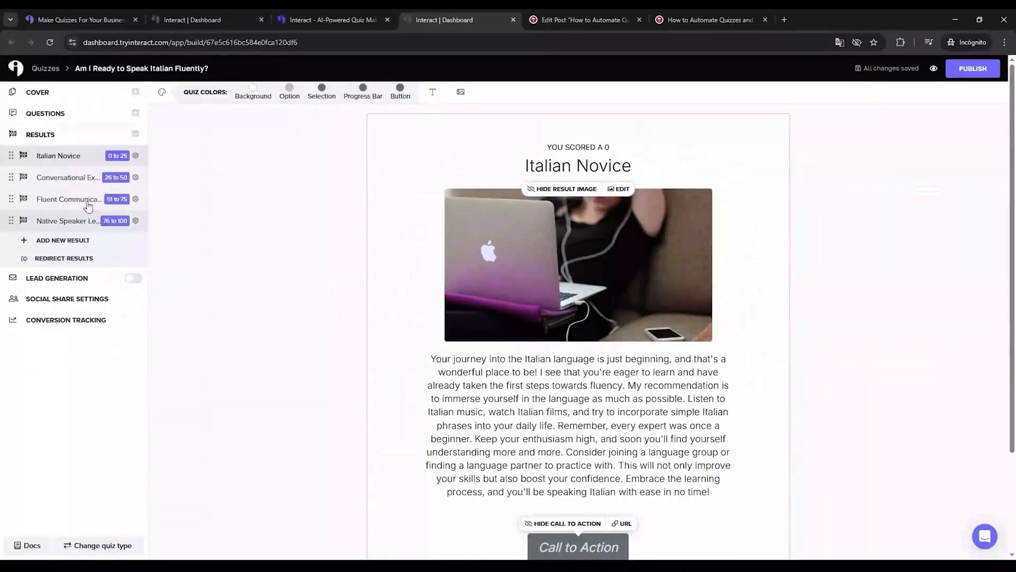
# Step: Change the quiz's background colour to a light grey
pyautogui.click(253, 87)
pyautogui.click(240, 128)
pyautogui.moveTo(240, 129); pyautogui.dragTo(246, 122)
pyautogui.click(509, 344)
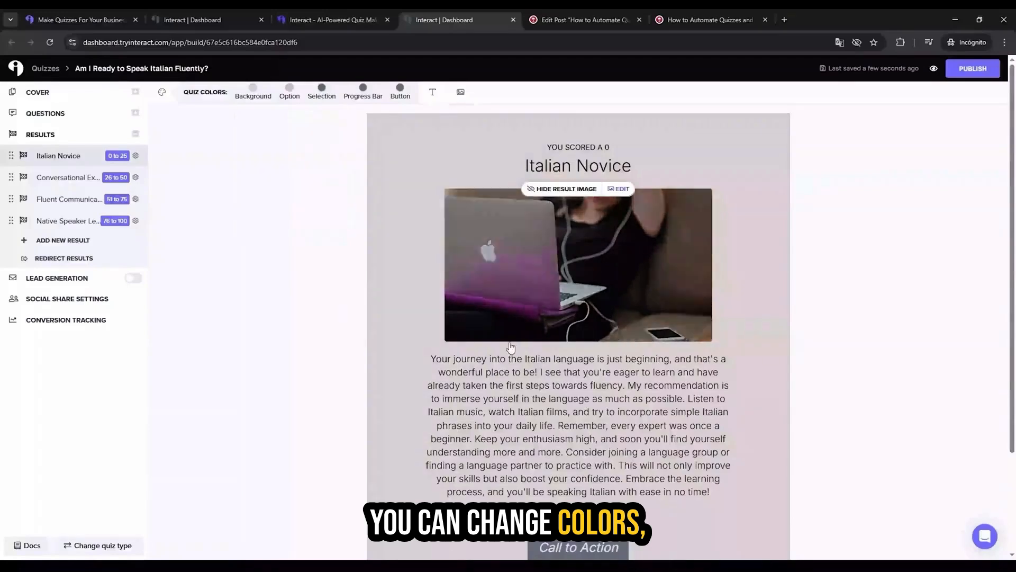
# Step: Replace the Italian Novice result's image with the "You Rock" picture linked from a web URL and save it
pyautogui.scroll(-1, 598, 288)
pyautogui.scroll(1, 688, 229)
pyautogui.click(556, 239)
pyautogui.click(357, 85)
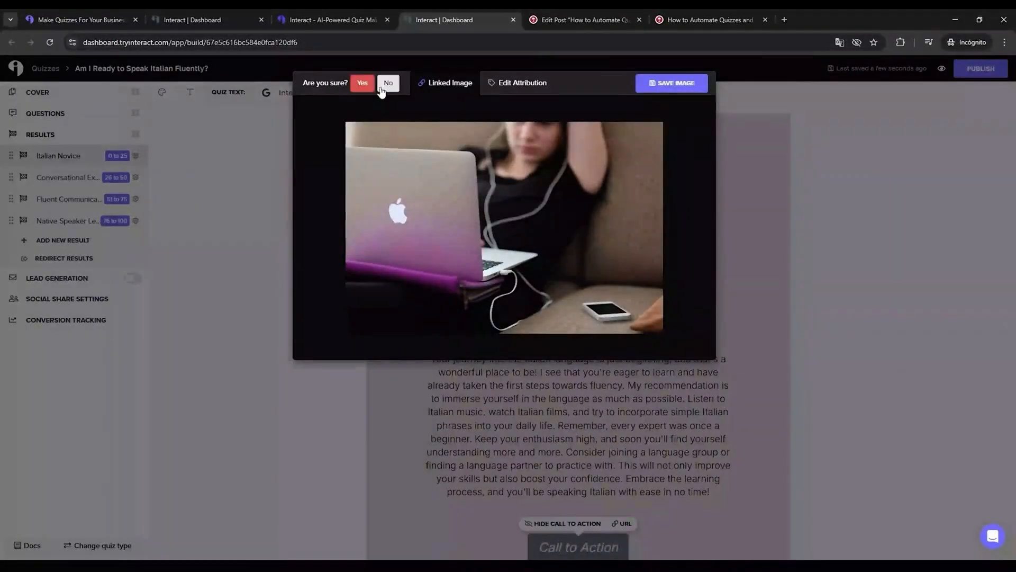
pyautogui.click(363, 83)
pyautogui.click(451, 82)
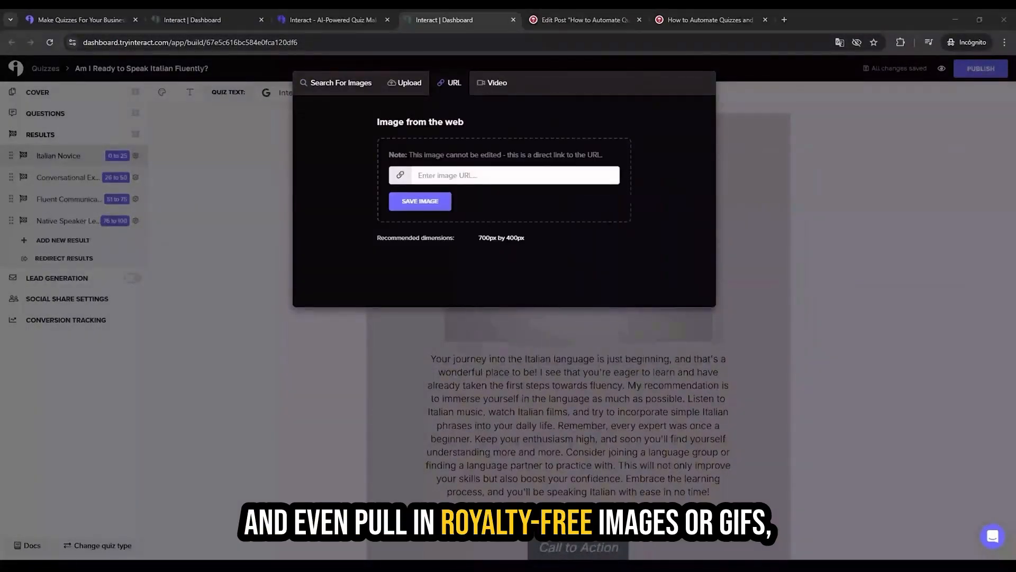
pyautogui.click(502, 175)
pyautogui.click(421, 202)
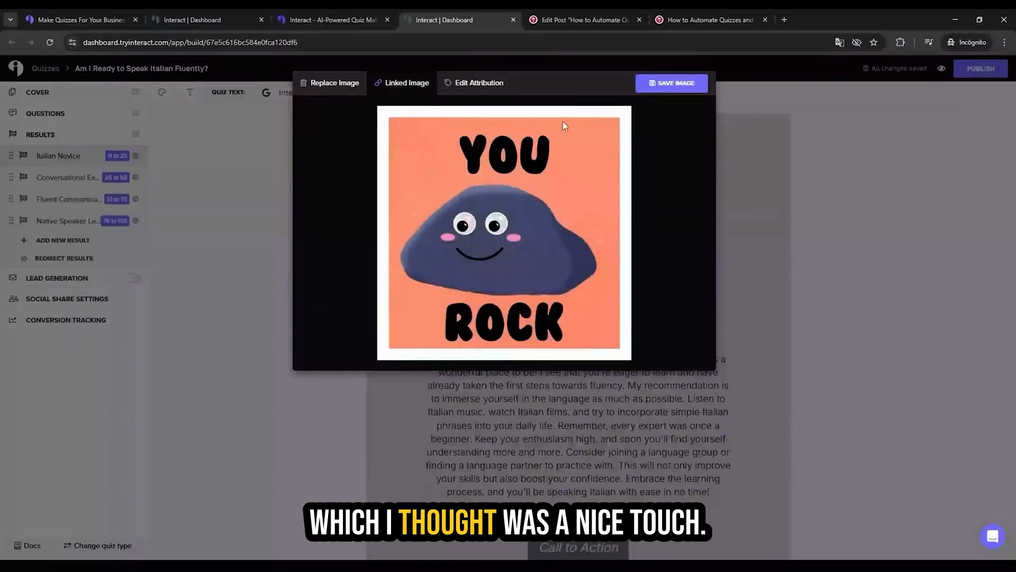
pyautogui.click(668, 83)
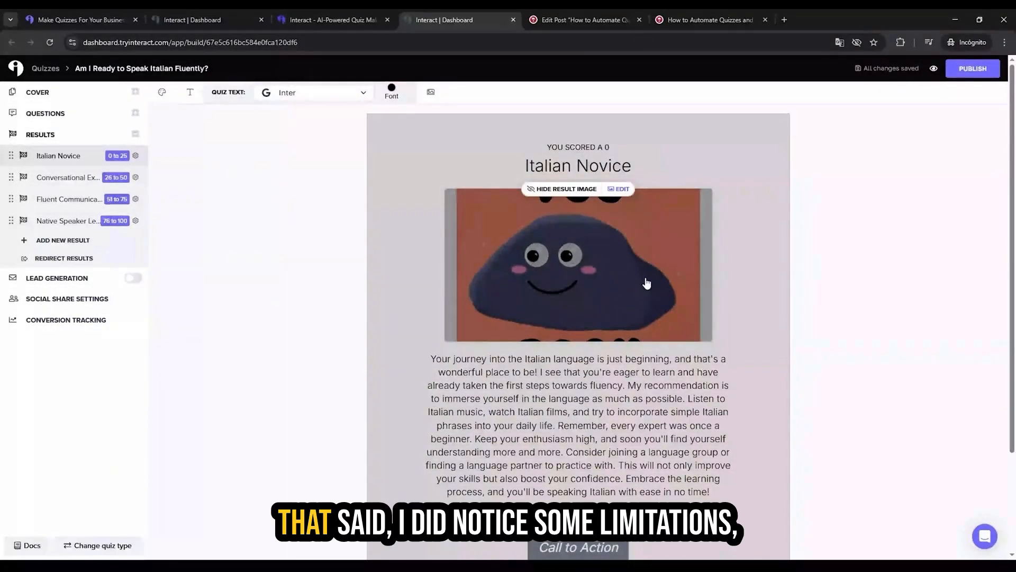
pyautogui.scroll(-2, 643, 279)
pyautogui.click(594, 305)
pyautogui.click(710, 387)
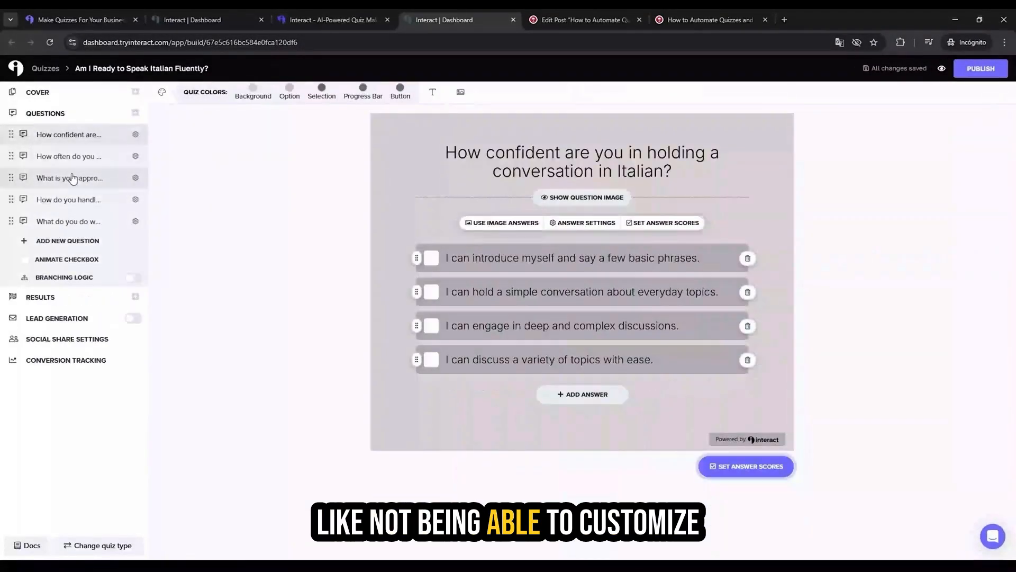
pyautogui.click(70, 177)
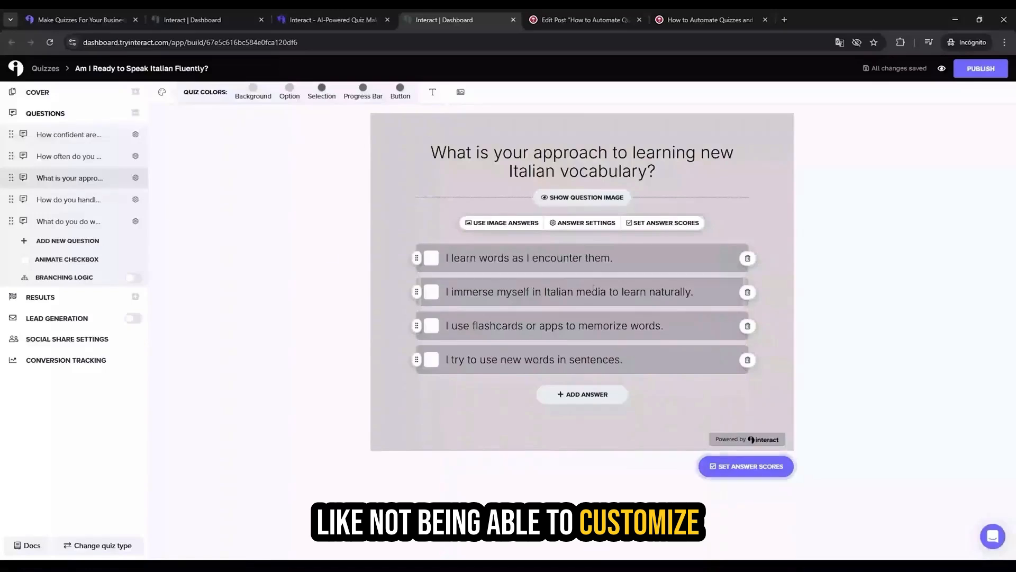
# Step: Change the call-to-action button label on the Italian Novice result to "tEXT"
pyautogui.click(74, 297)
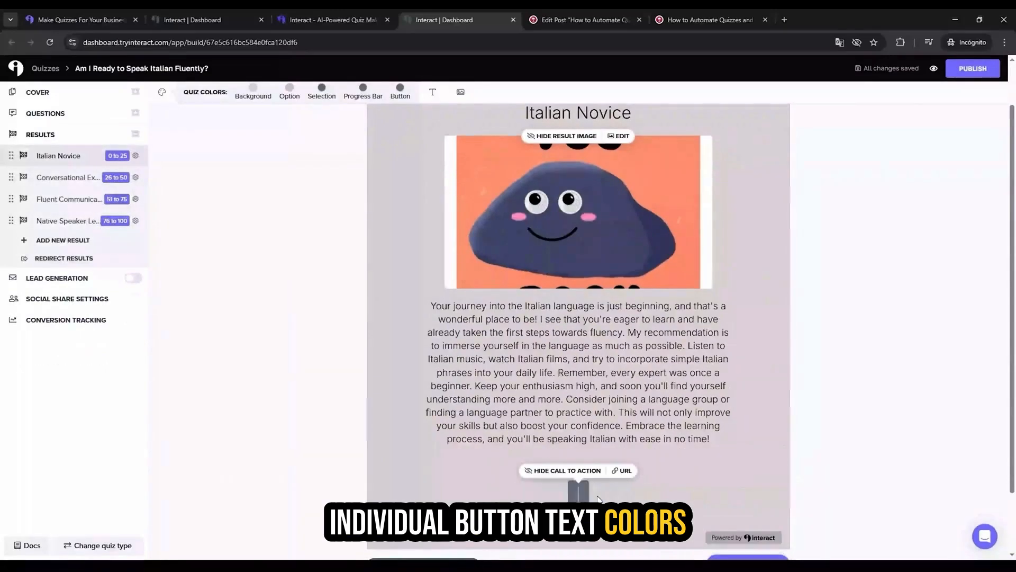
pyautogui.write('tEXT')
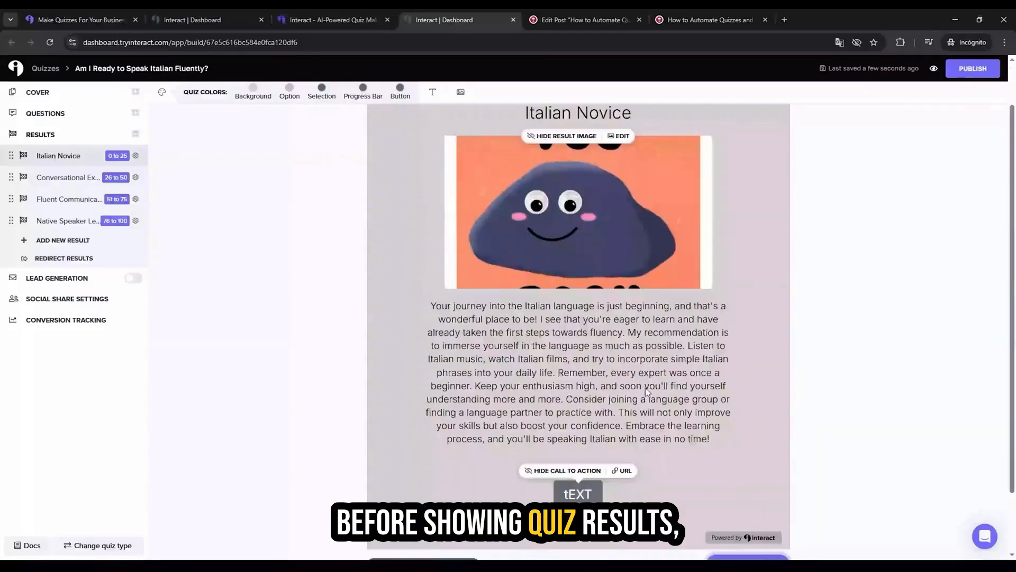
pyautogui.scroll(1, 596, 397)
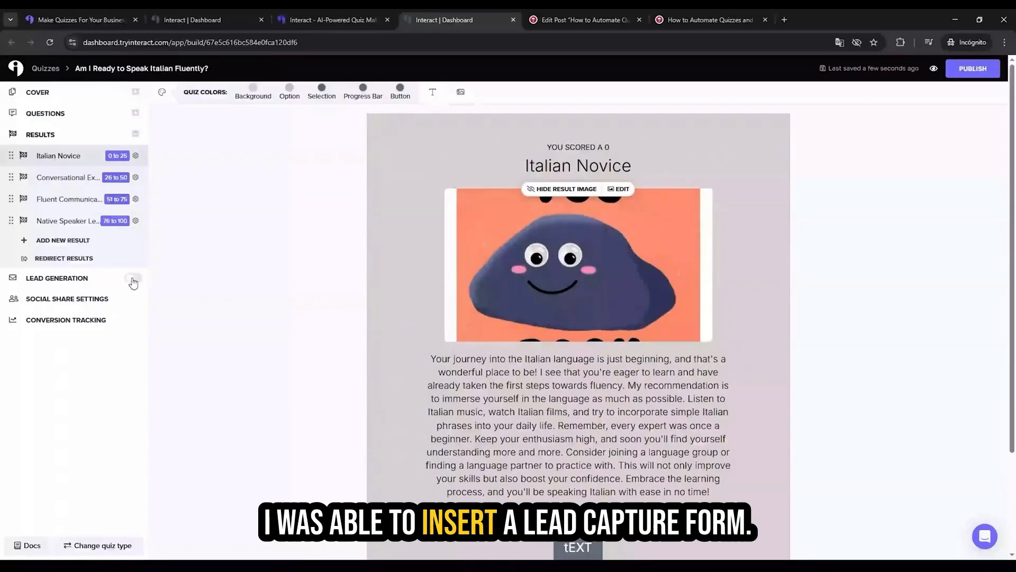
# Step: Turn on lead generation for the quiz, review the opt-in form settings and save the form to continue to the integrations
pyautogui.moveTo(89, 279); pyautogui.dragTo(25, 284)
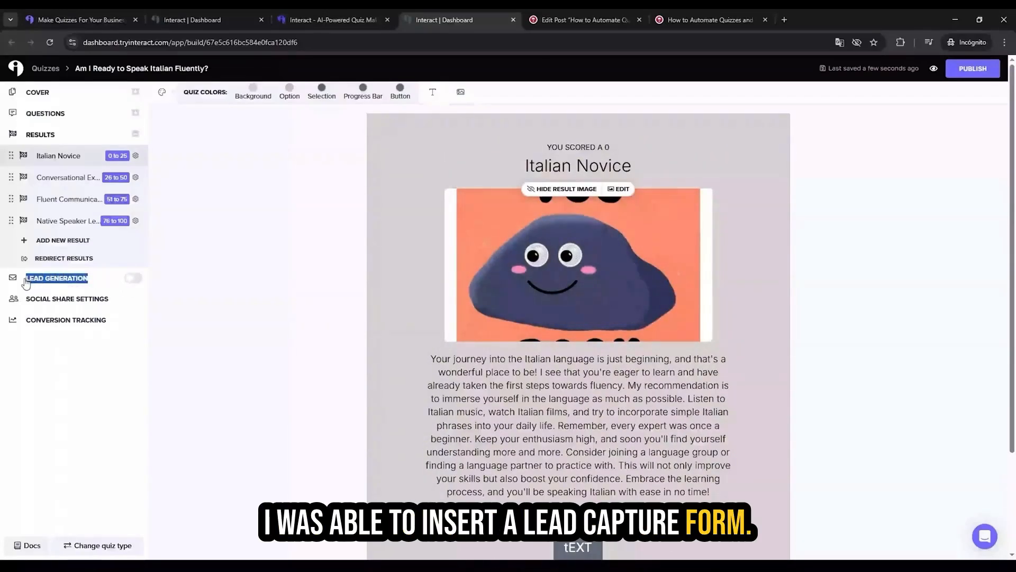
pyautogui.click(132, 278)
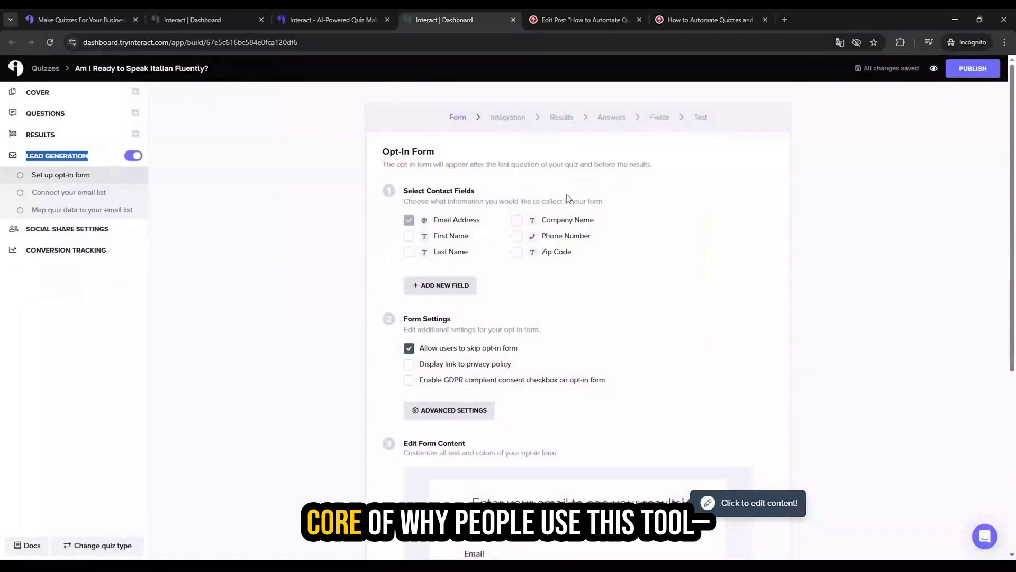
pyautogui.scroll(-3, 567, 199)
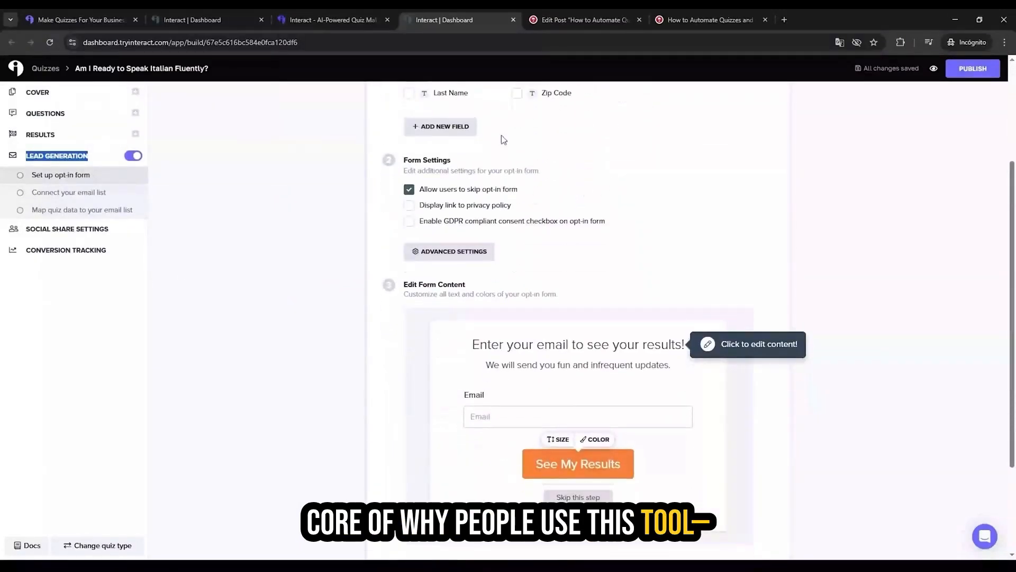
pyautogui.scroll(-2, 502, 139)
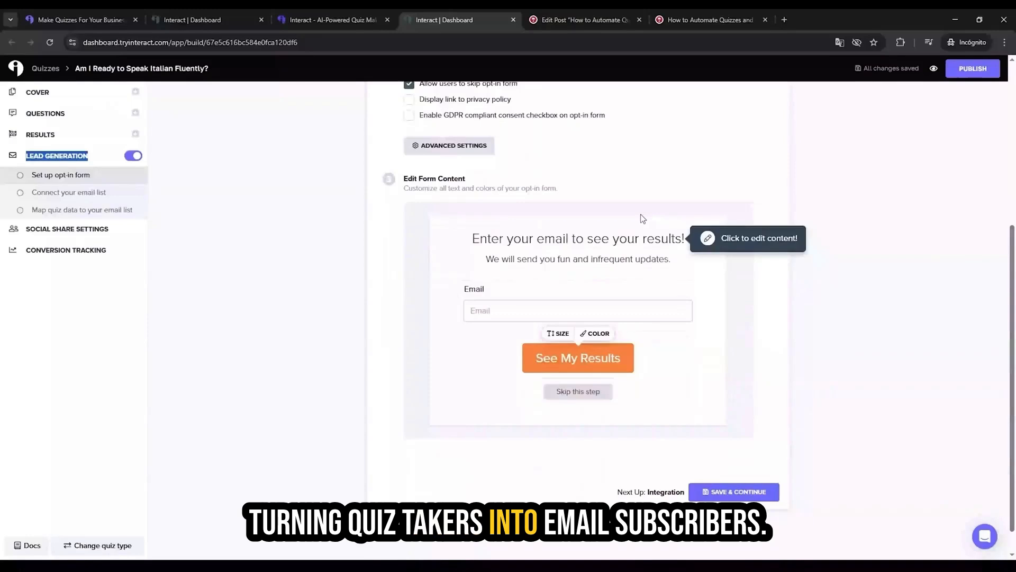
pyautogui.scroll(-1, 640, 213)
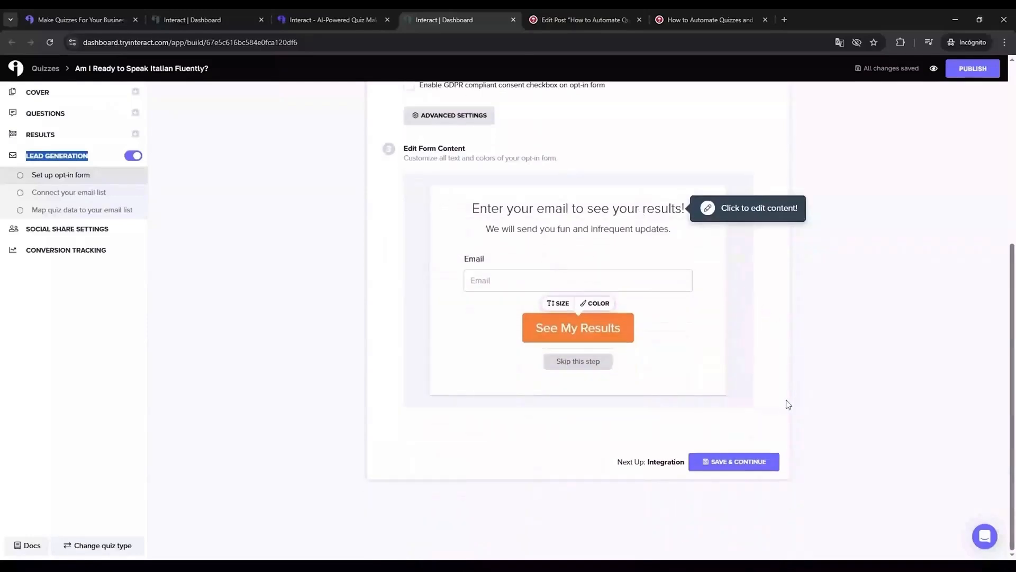
pyautogui.click(733, 462)
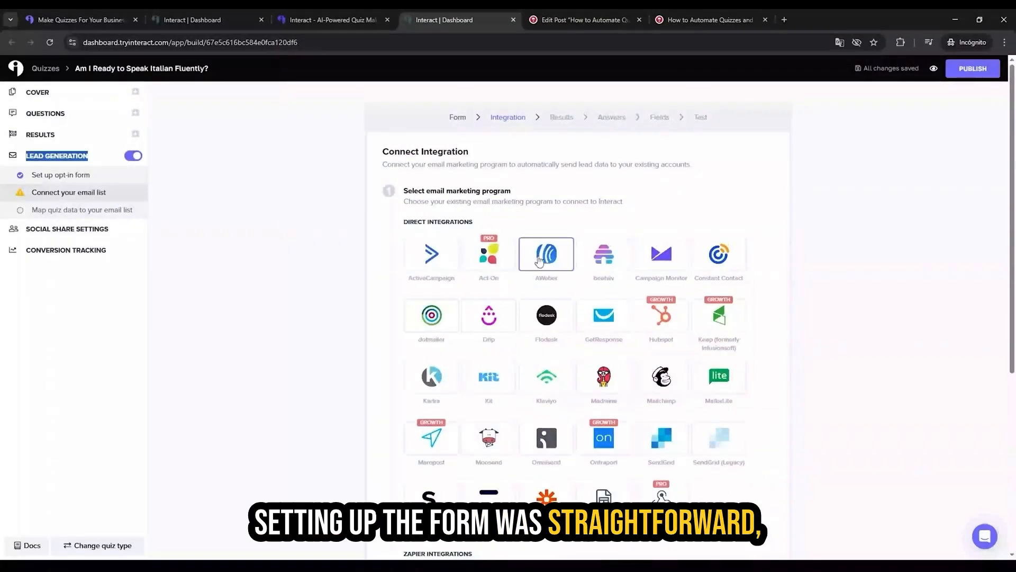
# Step: Look through the direct and Zapier email marketing integrations, and turn lead generation off
pyautogui.scroll(-1, 539, 260)
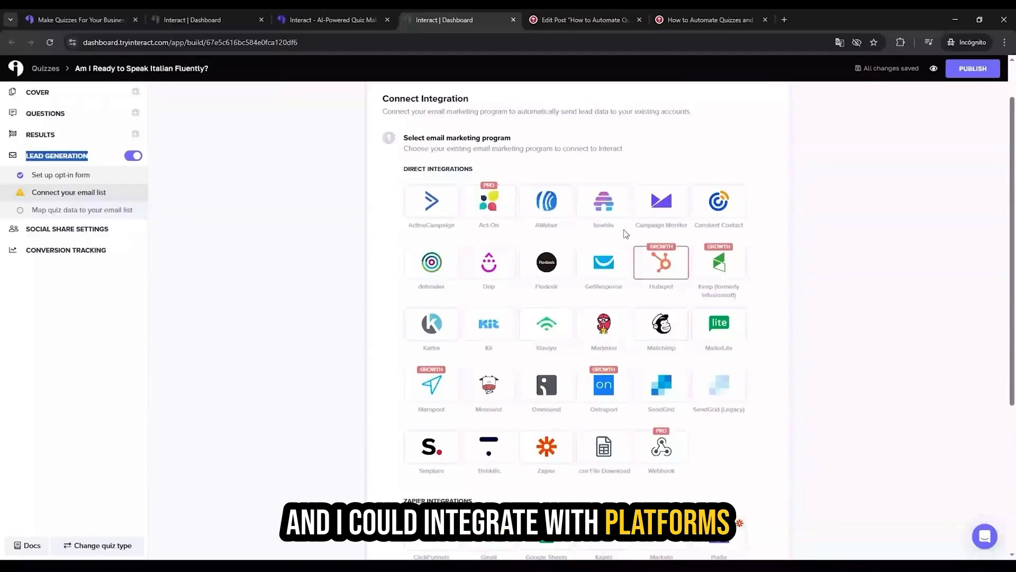
pyautogui.scroll(-1, 626, 233)
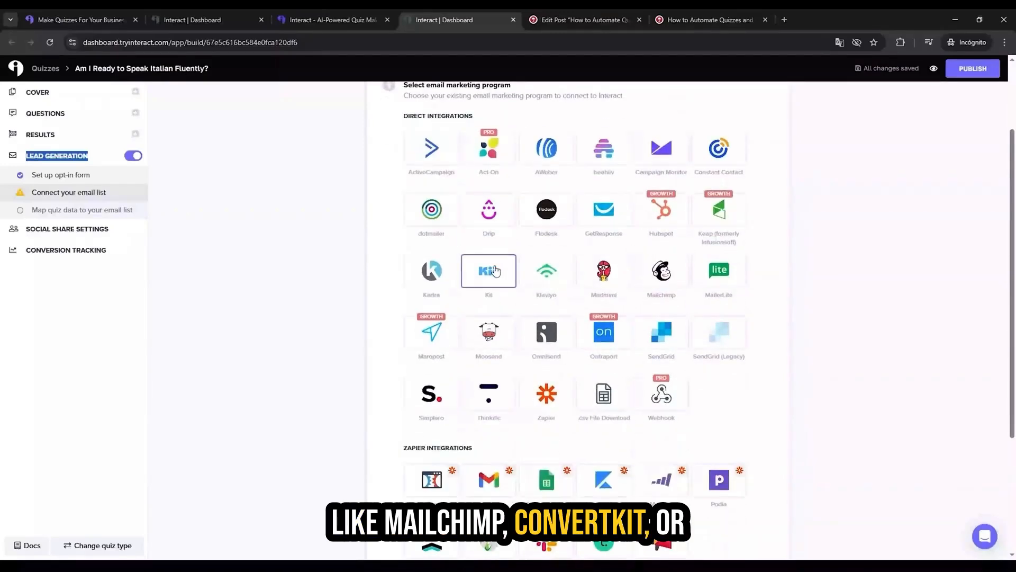
pyautogui.scroll(-2, 497, 275)
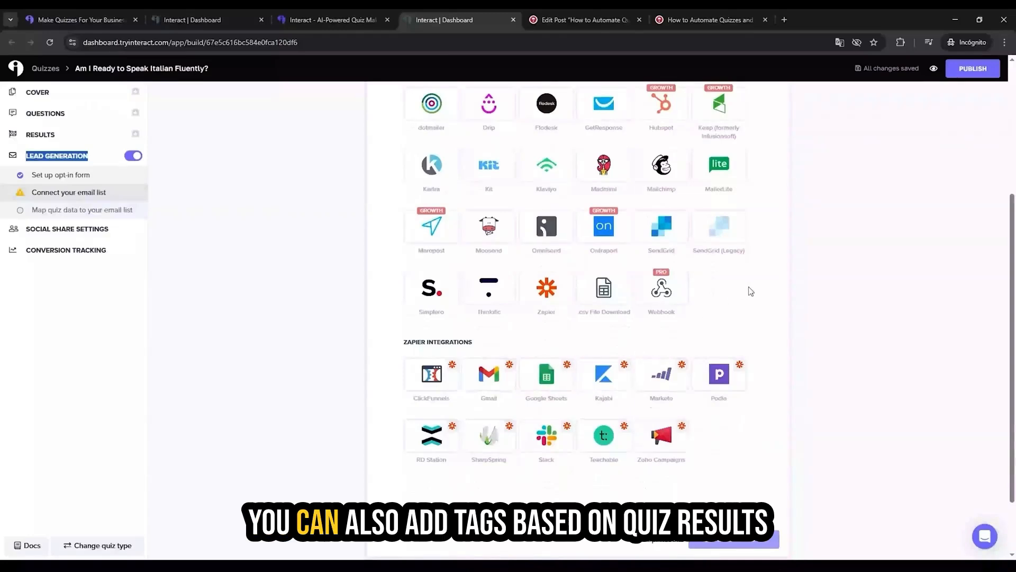
pyautogui.scroll(1, 749, 290)
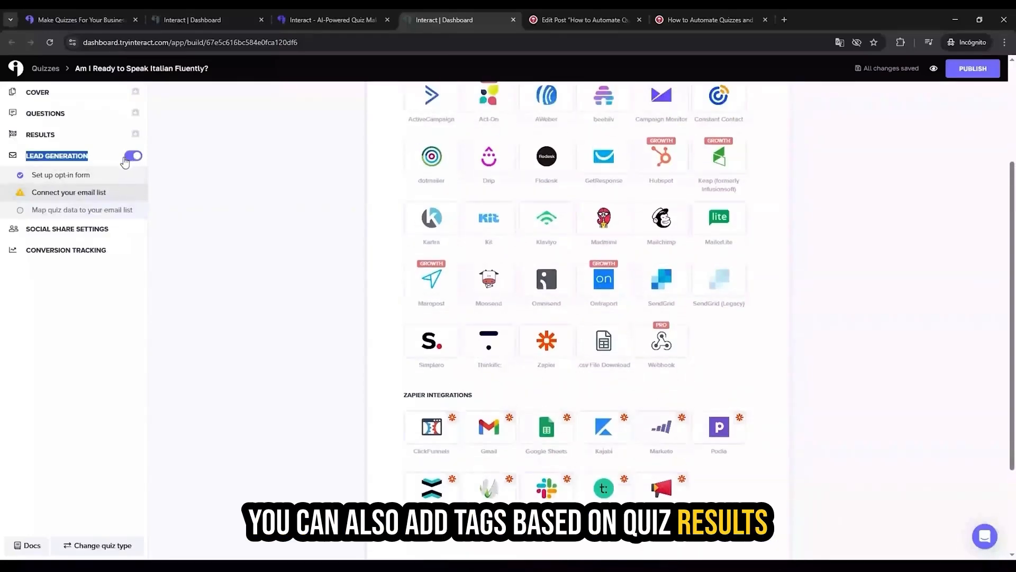
pyautogui.click(131, 156)
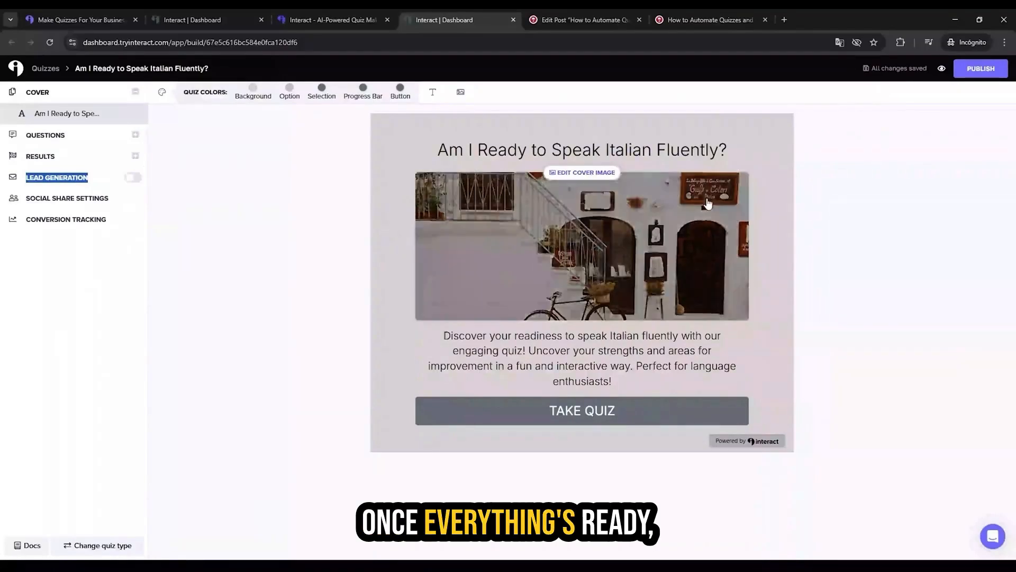
# Step: Publish the quiz and bring up its share link and iframe embed code
pyautogui.click(981, 68)
pyautogui.click(522, 201)
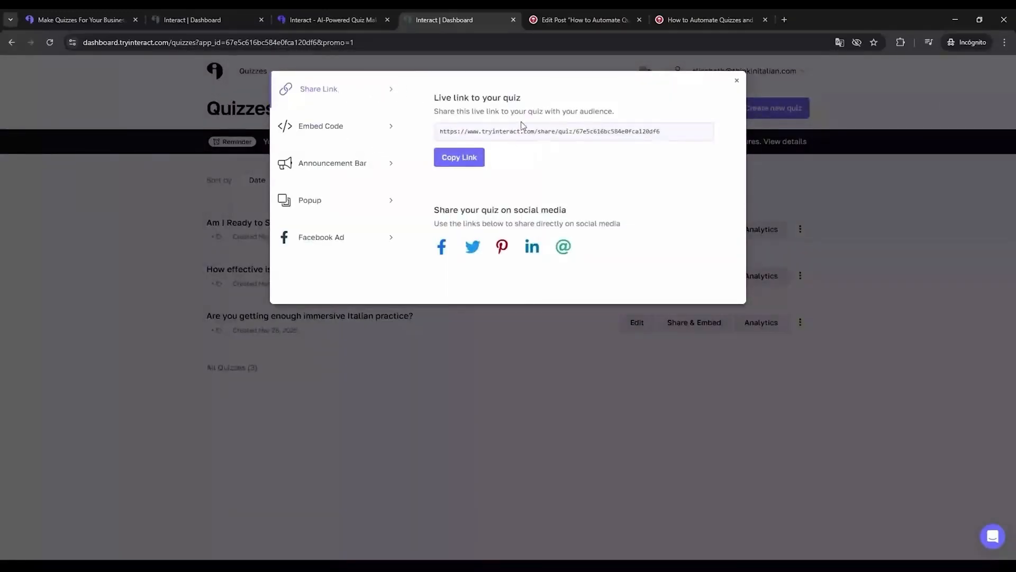
pyautogui.click(318, 126)
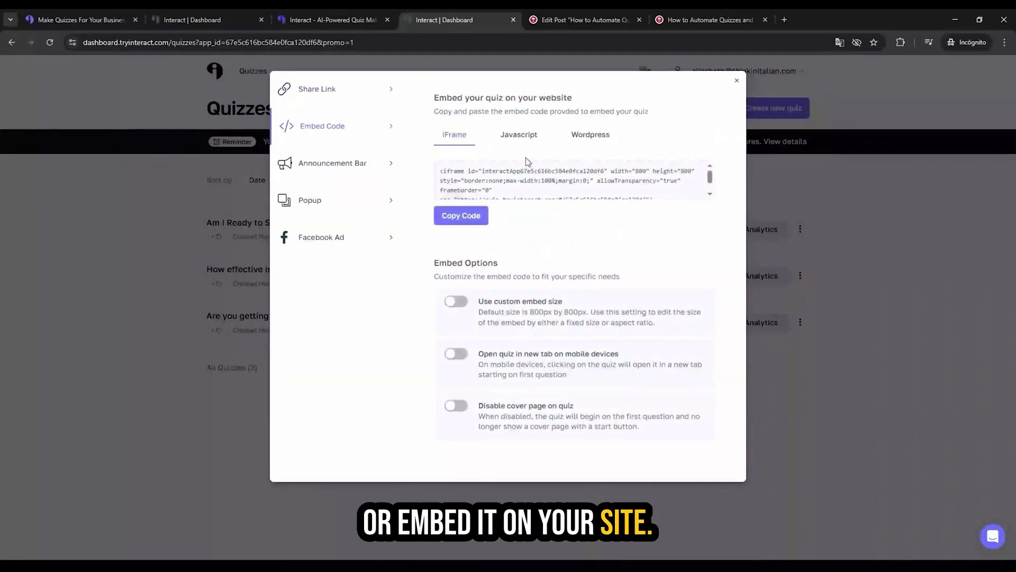
# Step: Review the quiz's popup settings and its announcement bar promotion and design settings
pyautogui.click(310, 201)
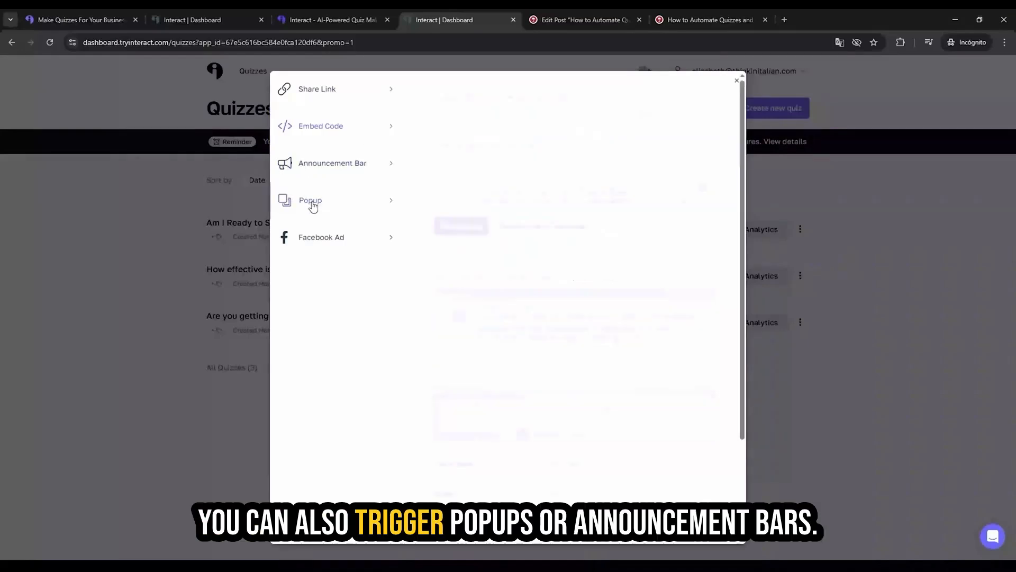
pyautogui.scroll(-2, 502, 300)
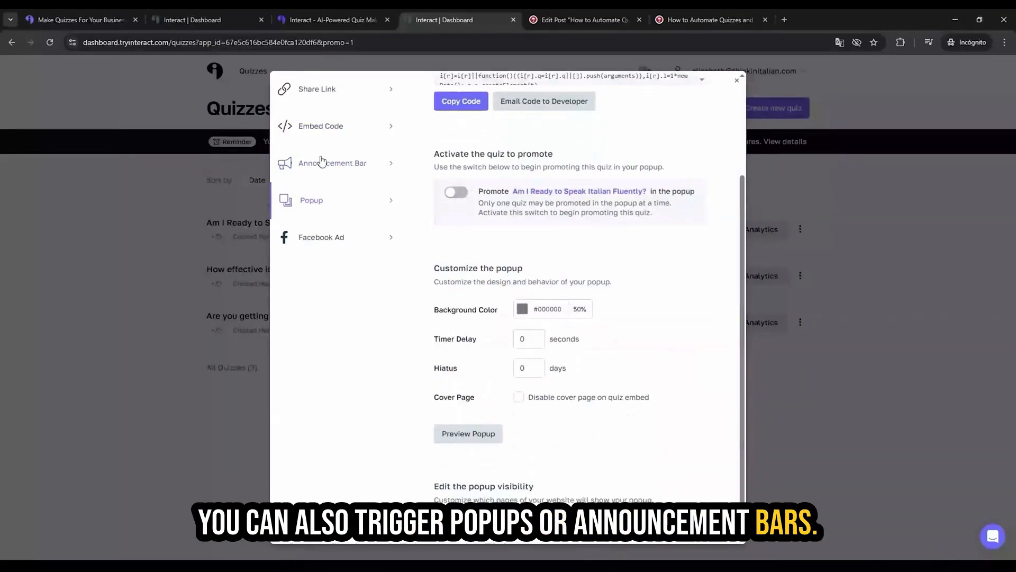
pyautogui.click(323, 163)
pyautogui.scroll(-1, 564, 304)
pyautogui.scroll(-1, 564, 304)
pyautogui.scroll(4, 564, 304)
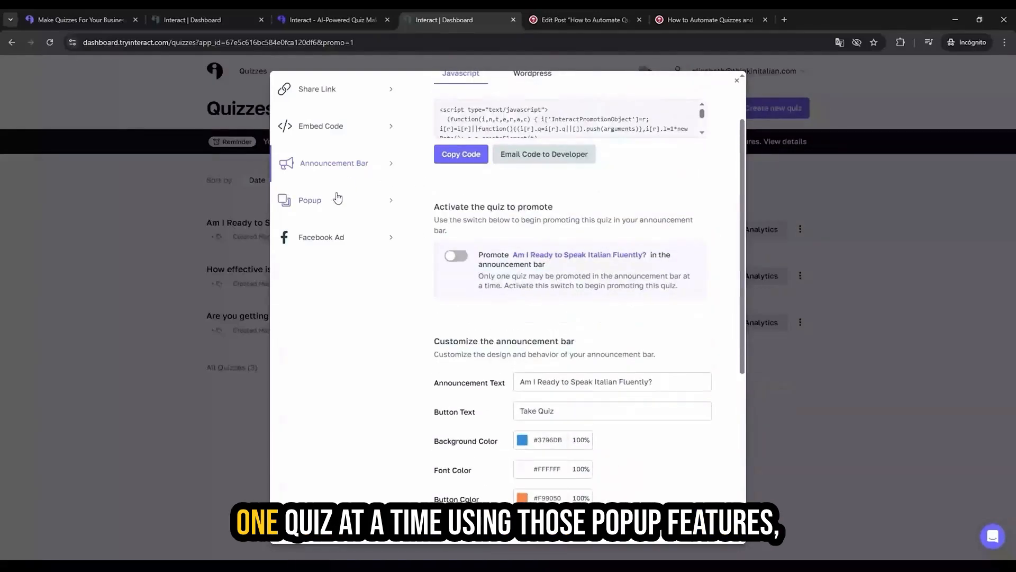
# Step: Return to the popup settings and examine the quiz promotion switch and the customization options
pyautogui.click(337, 199)
pyautogui.scroll(-1, 672, 276)
pyautogui.moveTo(434, 154); pyautogui.dragTo(542, 145)
pyautogui.click(543, 177)
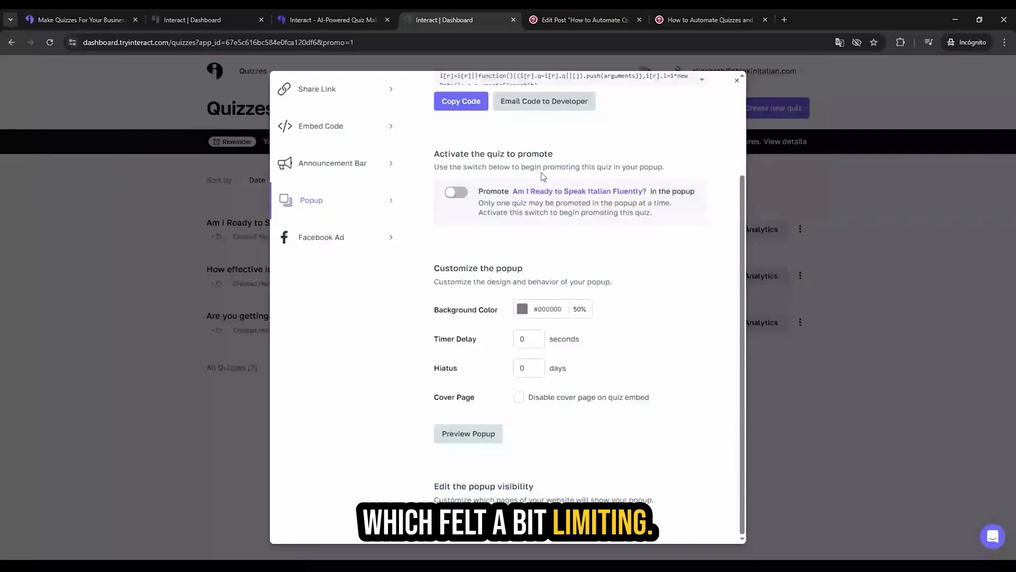
pyautogui.scroll(1, 314, 210)
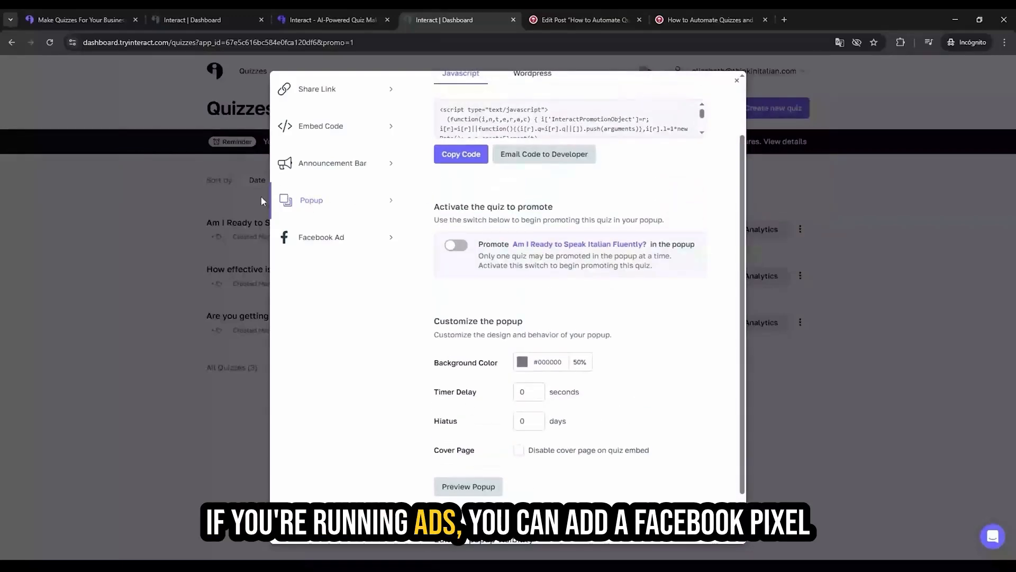
# Step: Review the Facebook ad setup steps and ad preview for the quiz, and close the sharing options
pyautogui.click(308, 236)
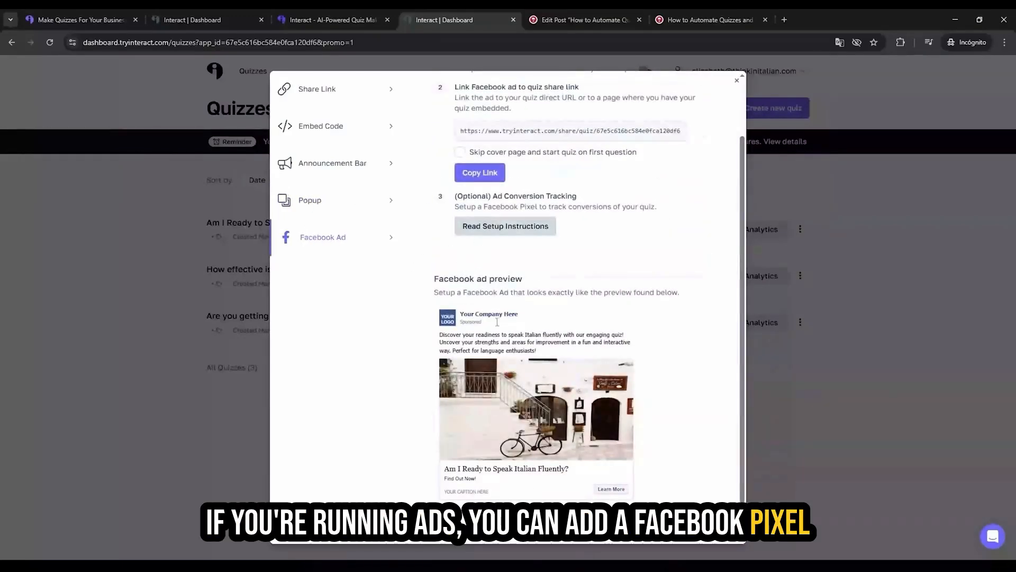
pyautogui.scroll(-1, 527, 322)
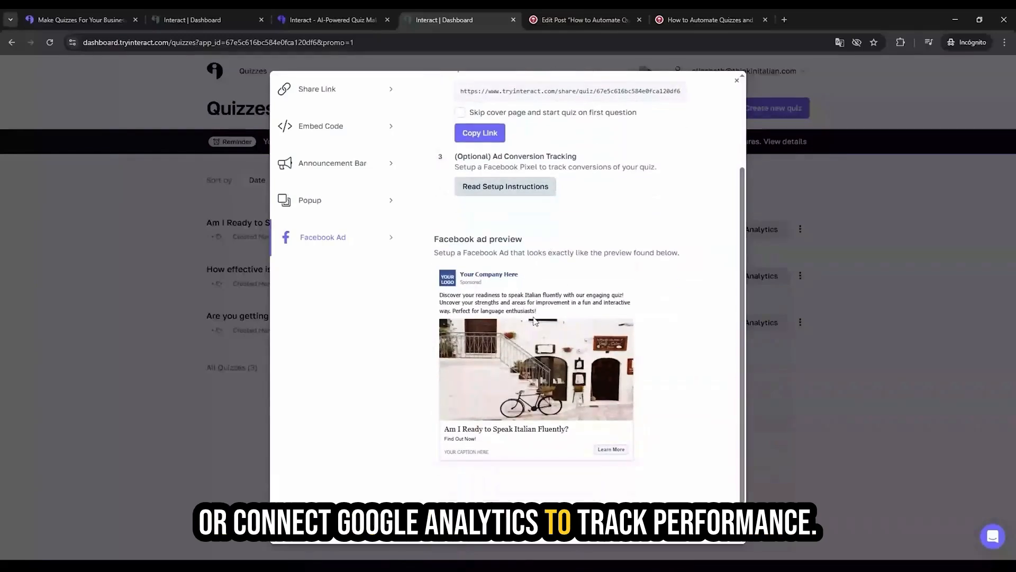
pyautogui.scroll(2, 535, 321)
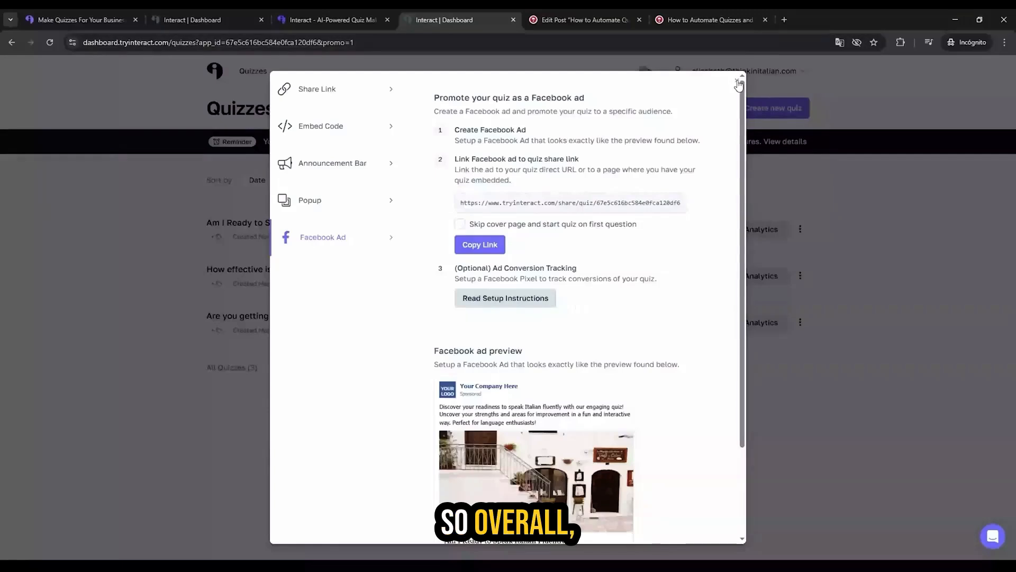
pyautogui.click(738, 83)
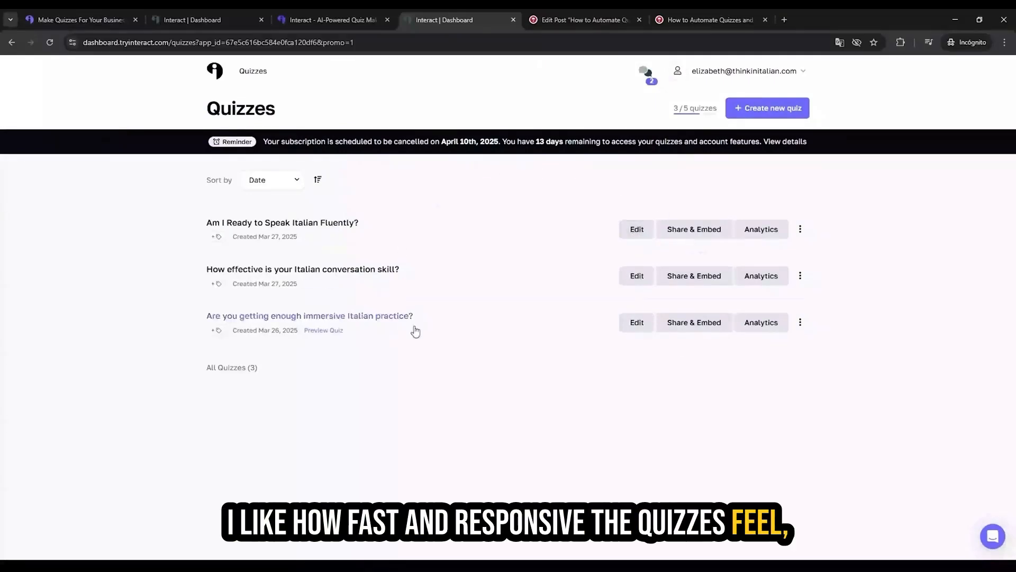
# Step: Reopen the "Am I Ready to Speak Italian Fluently?" quiz for editing and show its first question
pyautogui.click(637, 229)
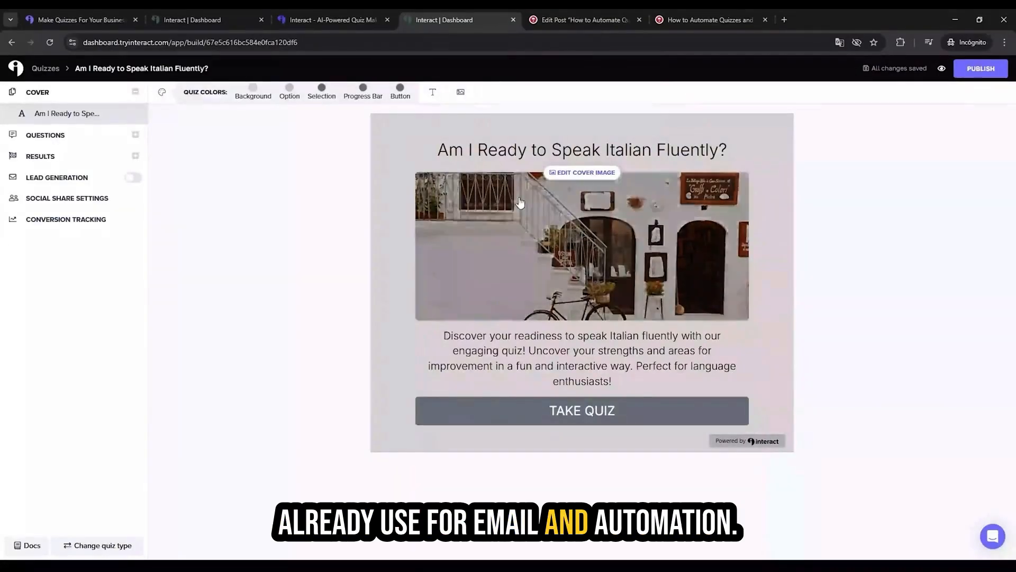
pyautogui.click(78, 136)
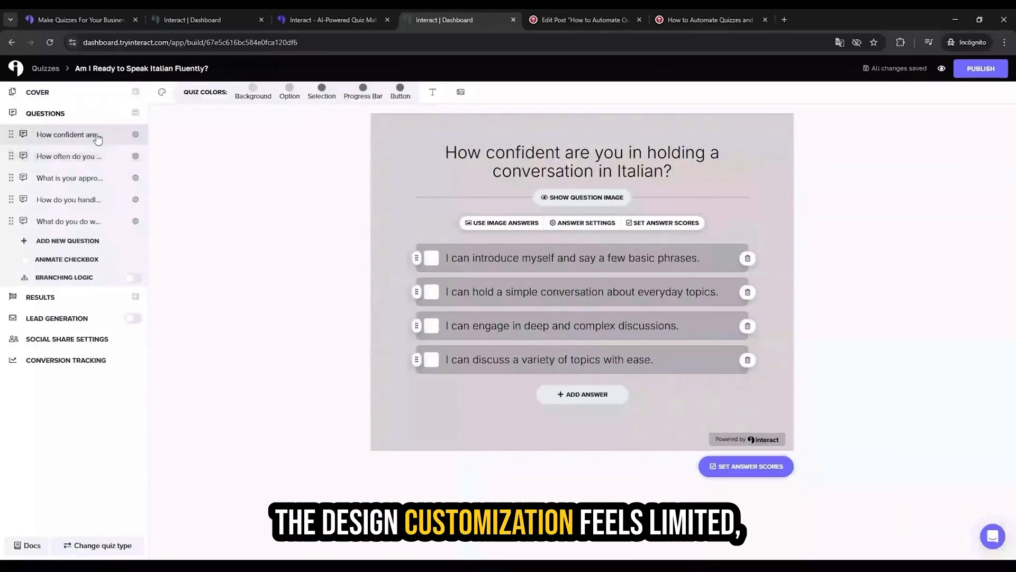
# Step: Browse the quiz template library in the other Interact dashboard, check the AI generator page, and return to the quiz builder
pyautogui.click(181, 13)
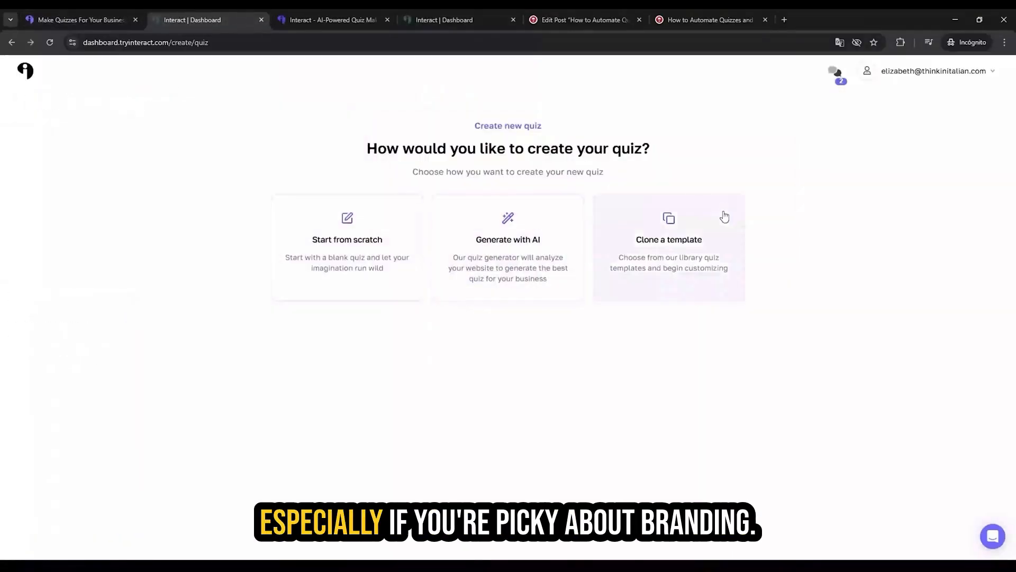
pyautogui.click(703, 241)
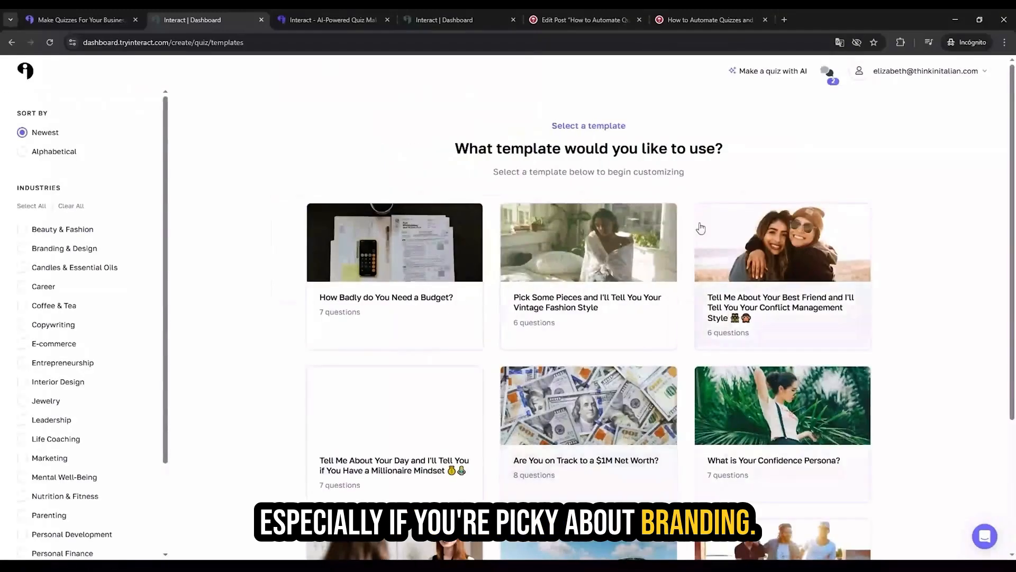
pyautogui.scroll(-3, 416, 381)
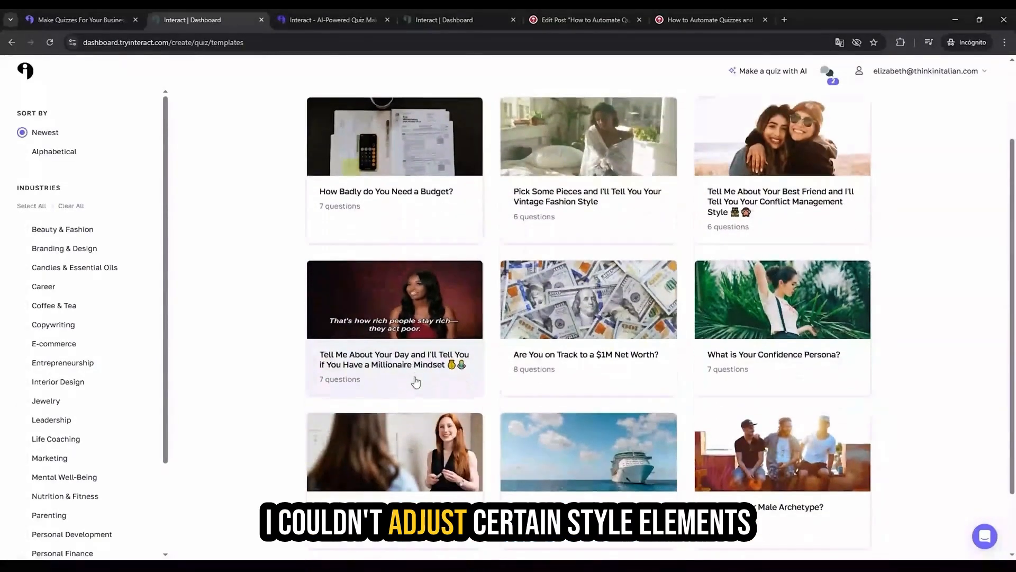
pyautogui.scroll(3, 415, 381)
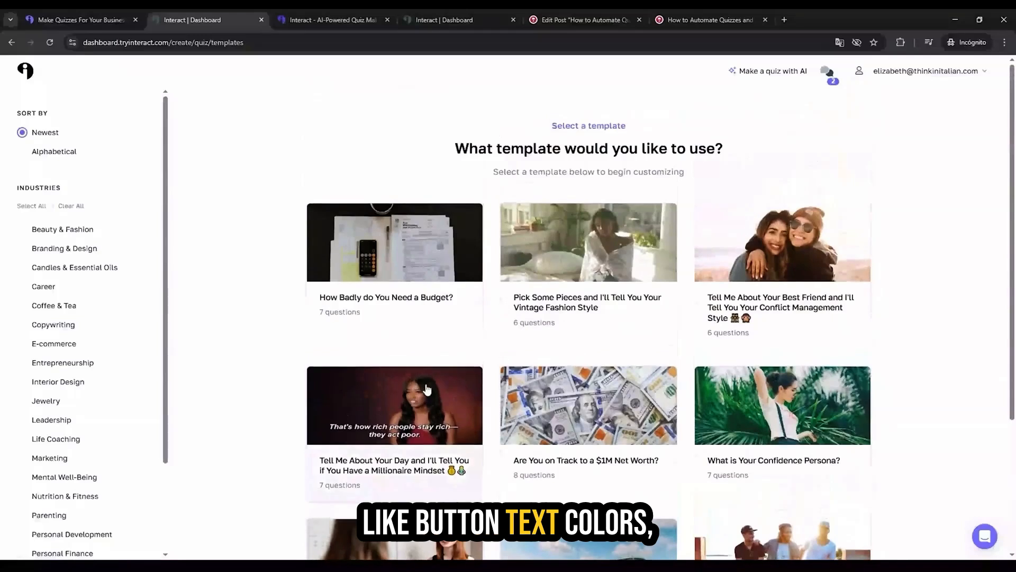
pyautogui.click(331, 20)
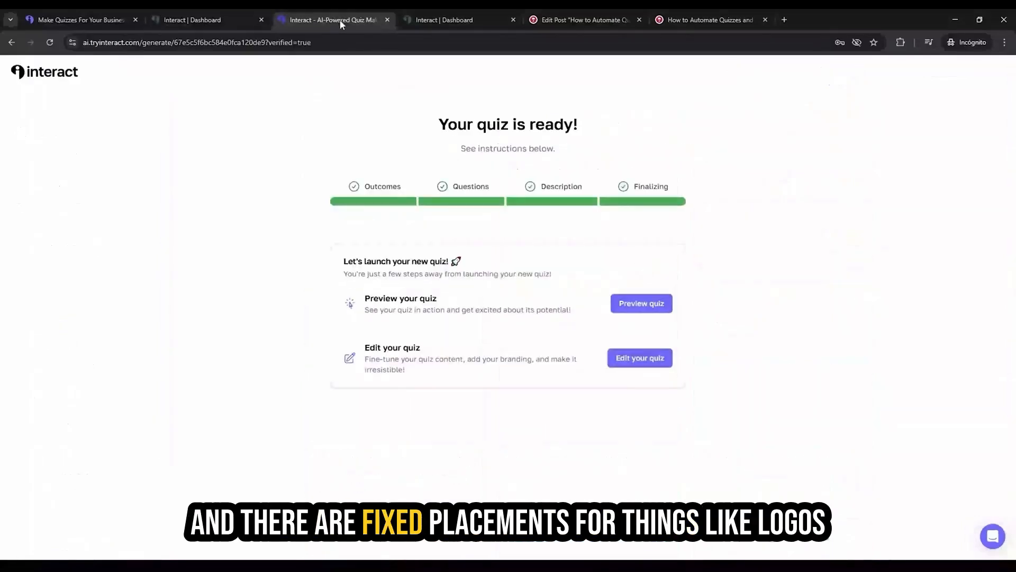
pyautogui.click(444, 20)
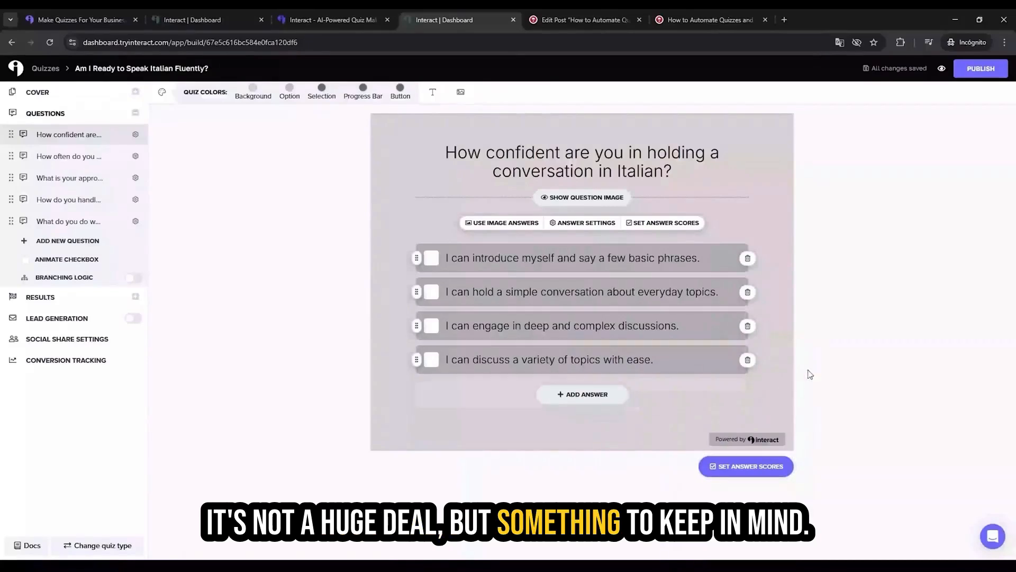
# Step: Take the "How effective is your Italian conversation skill?" quiz embedded in the blog post, view its result, and return to the quiz builder
pyautogui.click(709, 20)
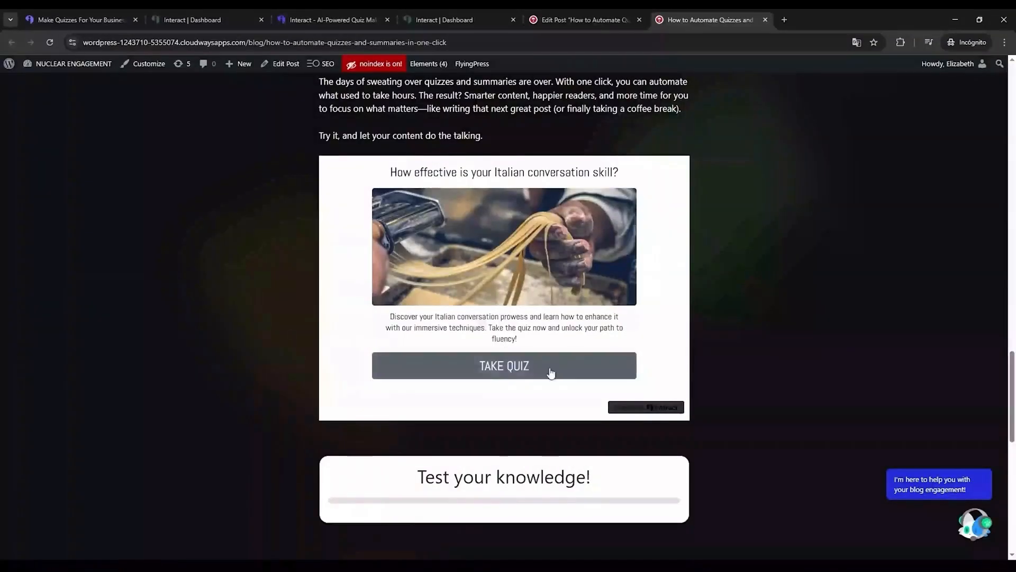
pyautogui.scroll(2, 551, 373)
pyautogui.scroll(-1, 546, 402)
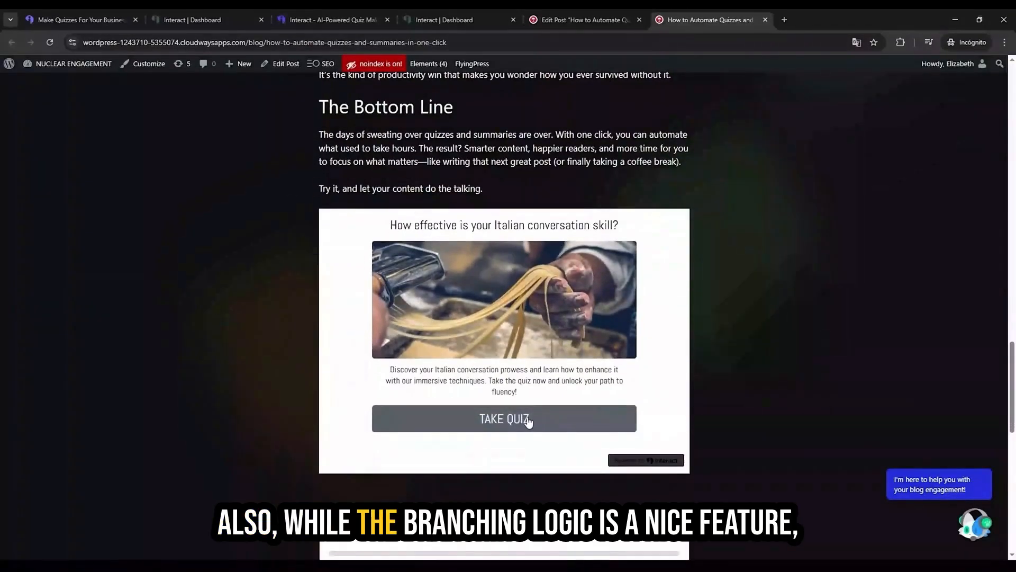
pyautogui.click(528, 421)
pyautogui.click(385, 281)
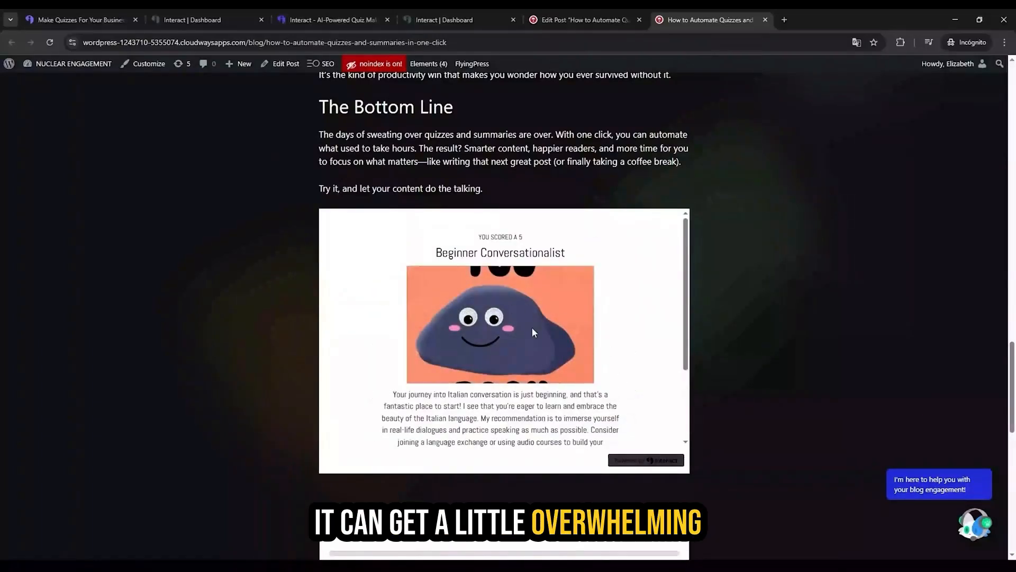
pyautogui.scroll(-1, 534, 333)
pyautogui.scroll(1, 534, 333)
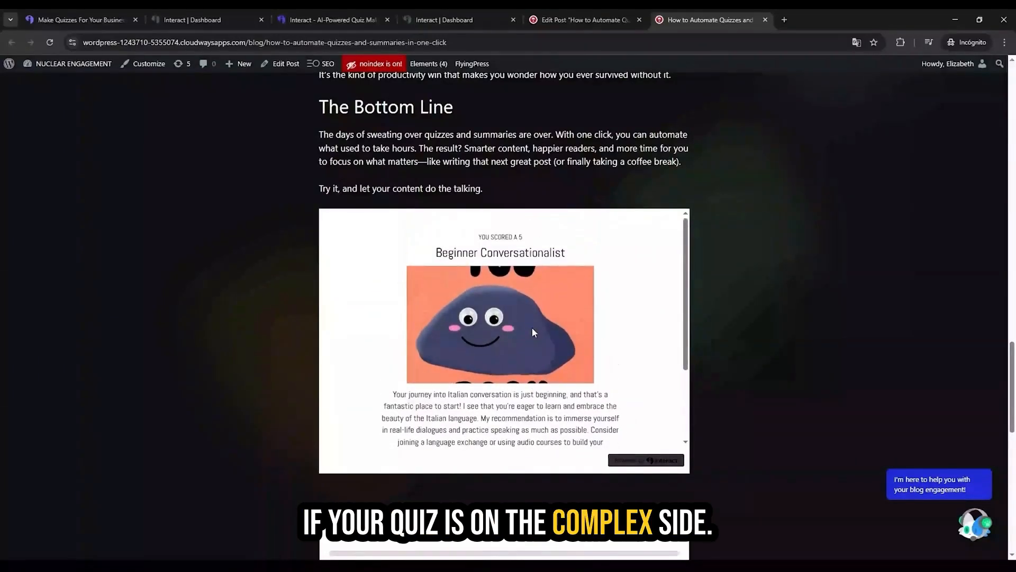
pyautogui.click(431, 13)
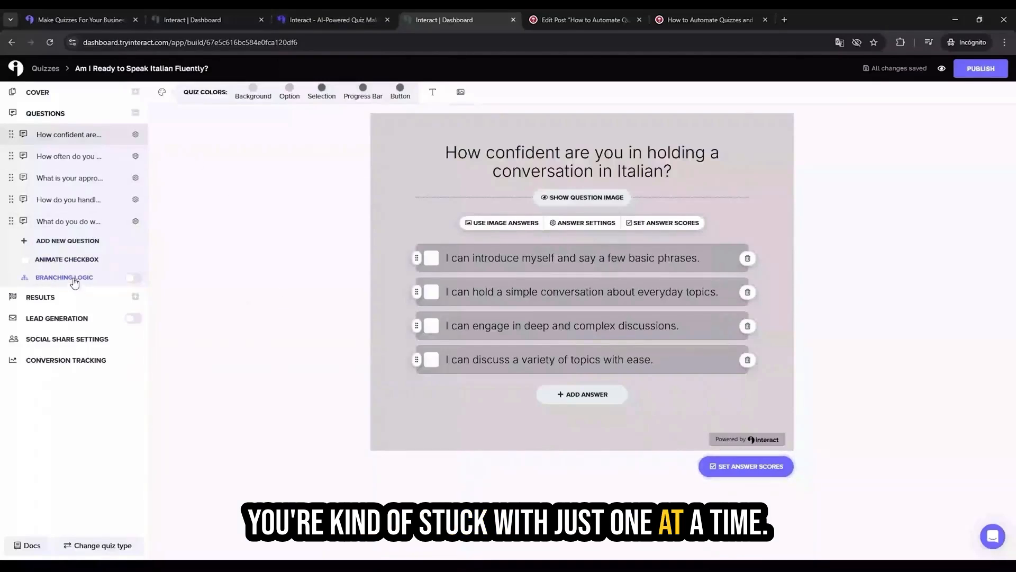
# Step: Enable branching logic for the quiz, look over its question-to-result map, and save the map to return to the builder
pyautogui.click(131, 278)
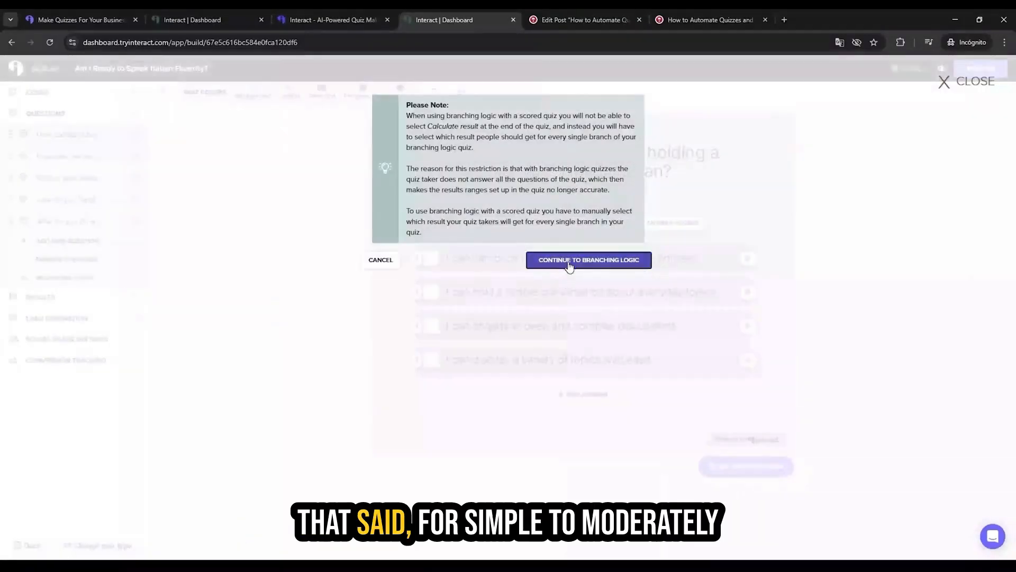
pyautogui.click(570, 261)
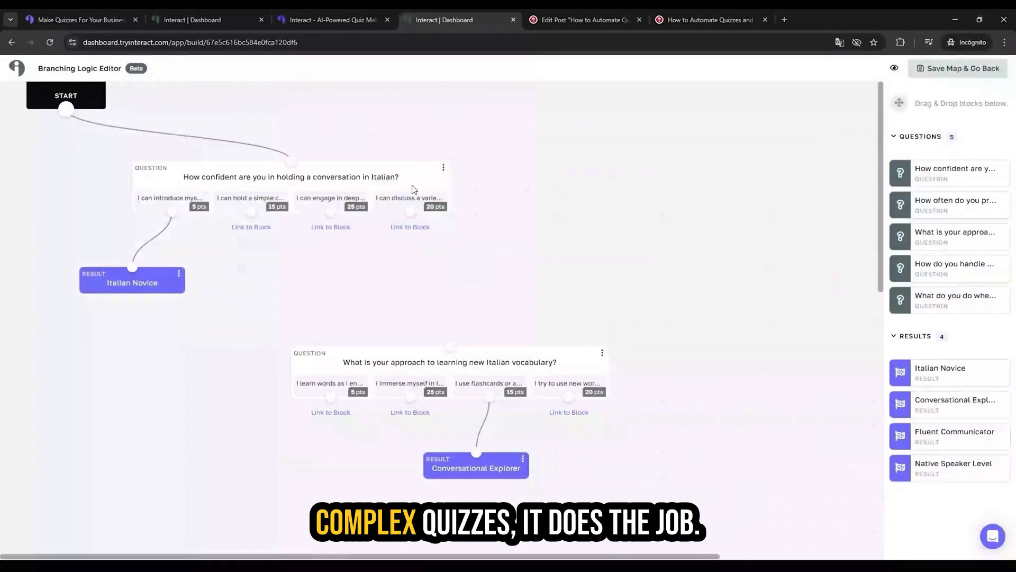
pyautogui.scroll(-1, 537, 313)
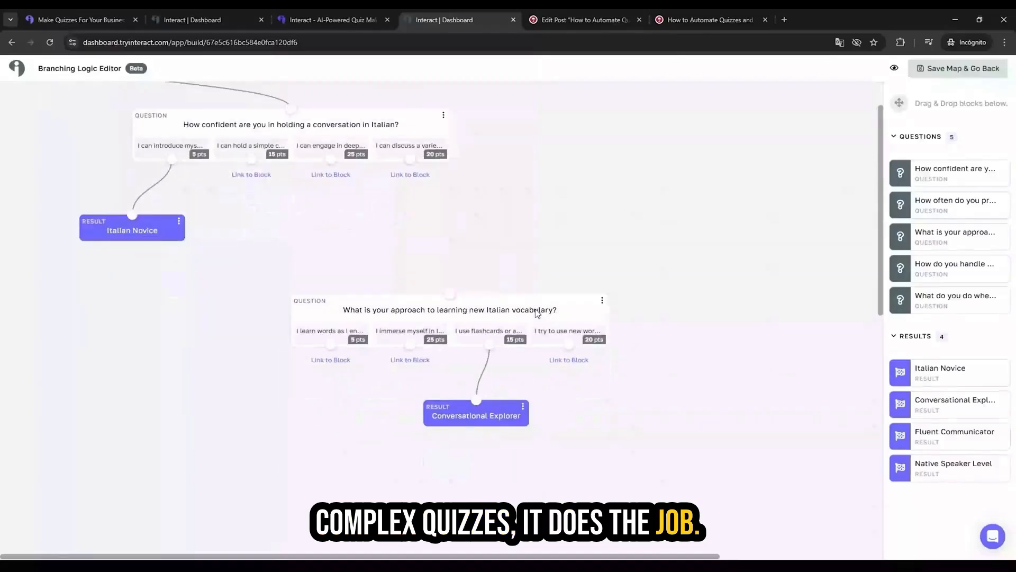
pyautogui.scroll(-1, 537, 312)
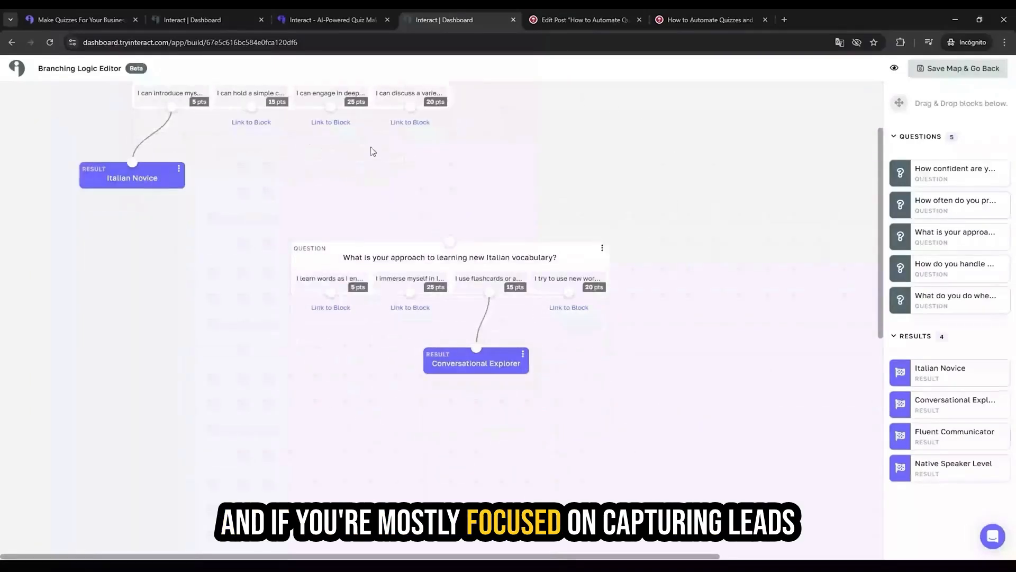
pyautogui.click(988, 74)
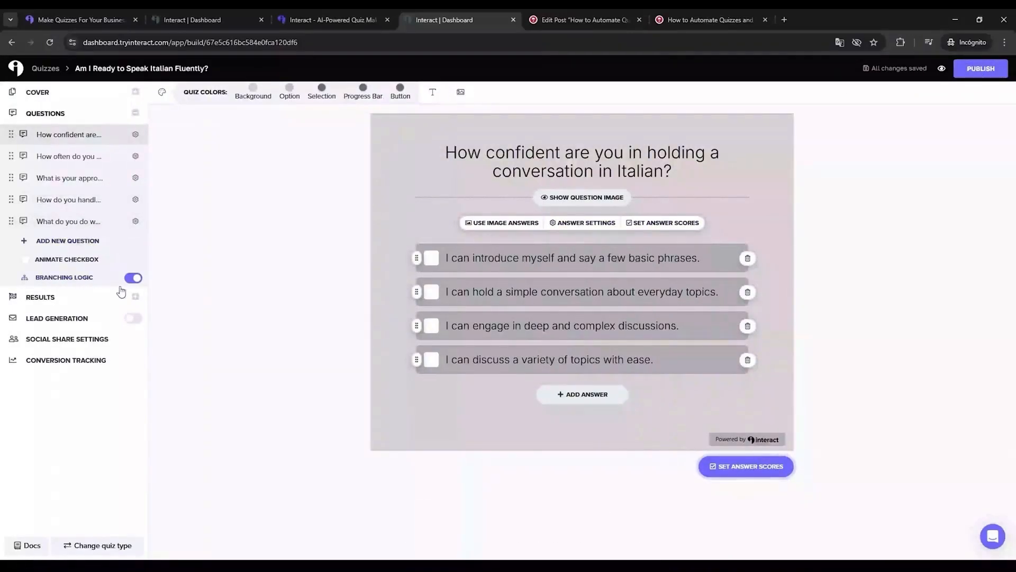
# Step: Review the quiz's result pages for Italian Novice and Fluent Communicator, including the call to action
pyautogui.click(86, 303)
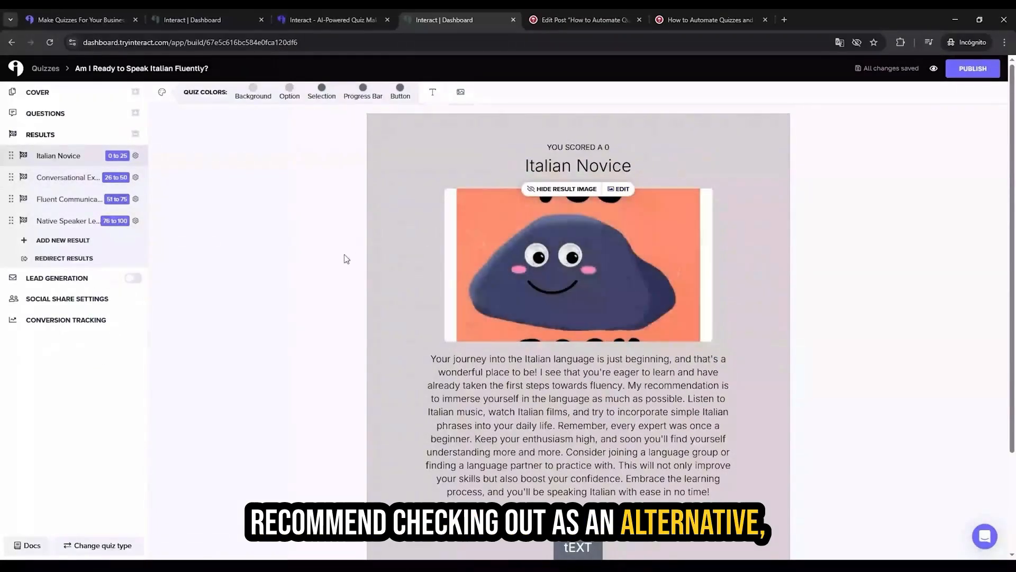
pyautogui.click(54, 199)
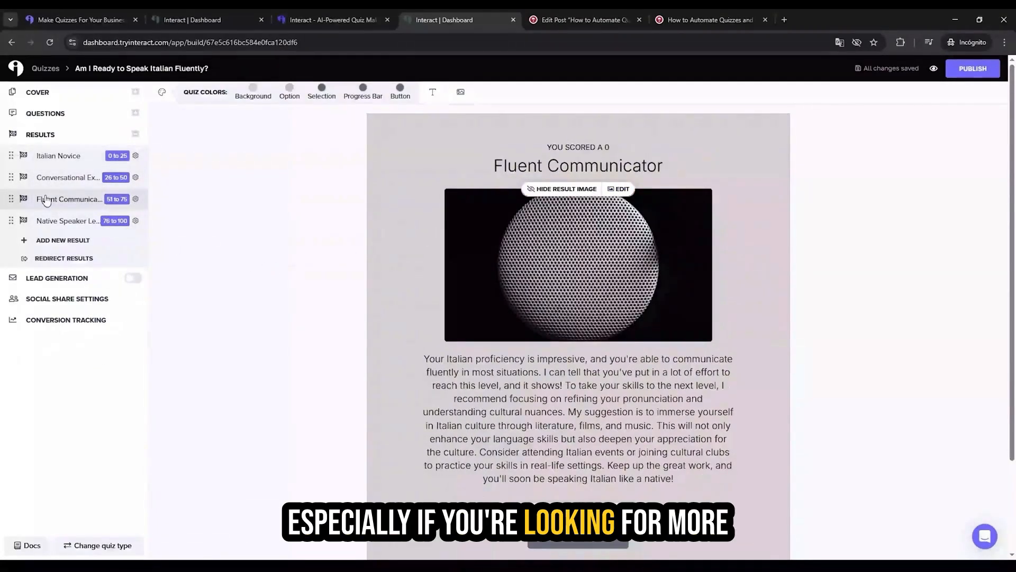
pyautogui.scroll(-1, 503, 266)
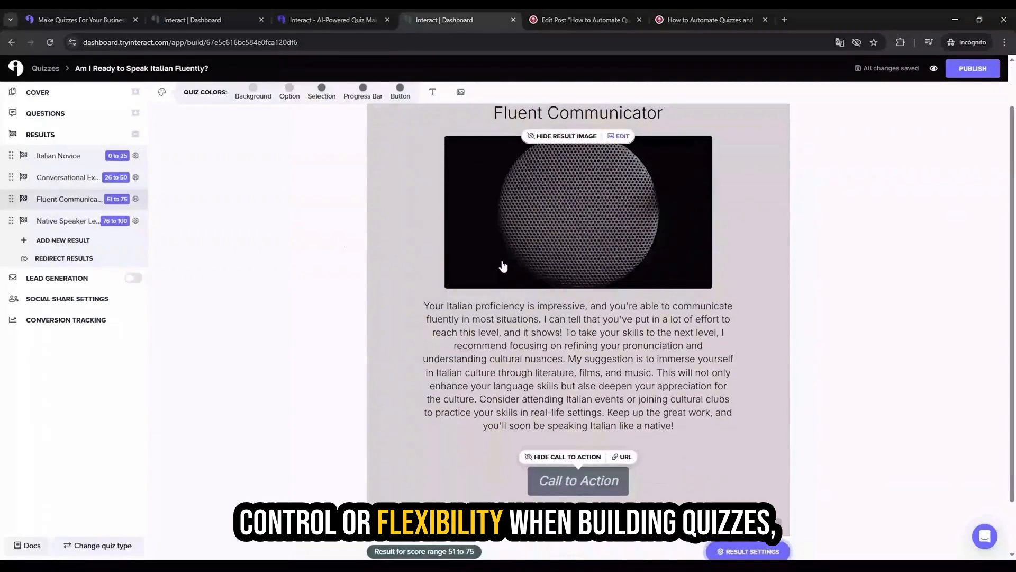
pyautogui.scroll(1, 504, 267)
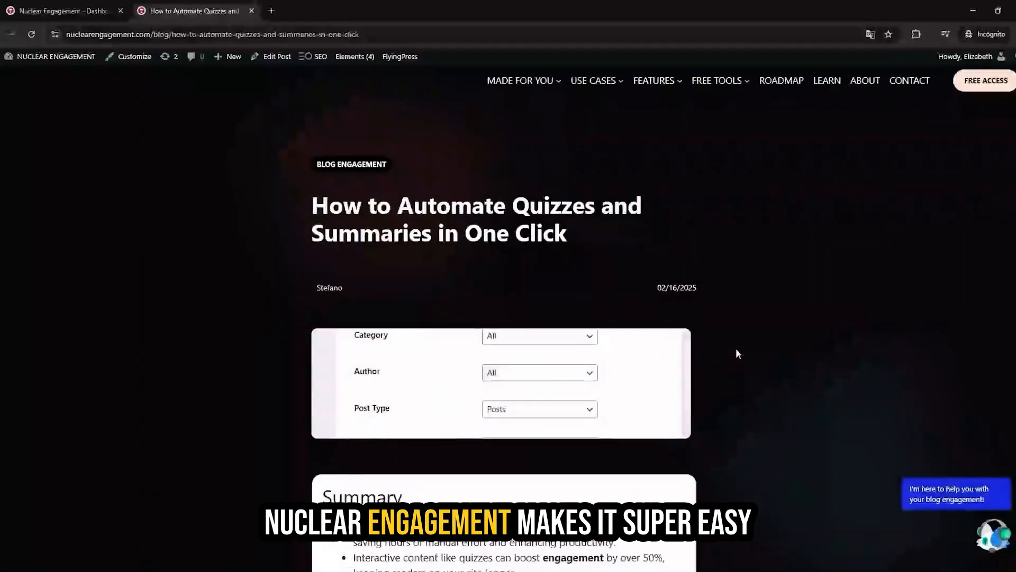
# Step: Switch to the Nuclear Engagement blog post and review its summary and embedded "Test your knowledge!" quiz
pyautogui.scroll(-10, 738, 353)
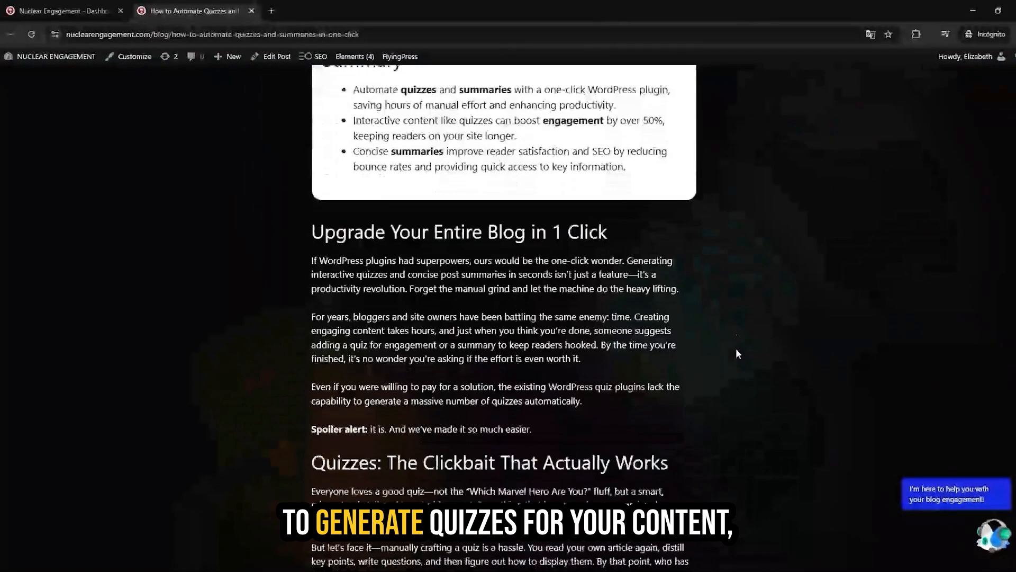
pyautogui.scroll(-18, 736, 350)
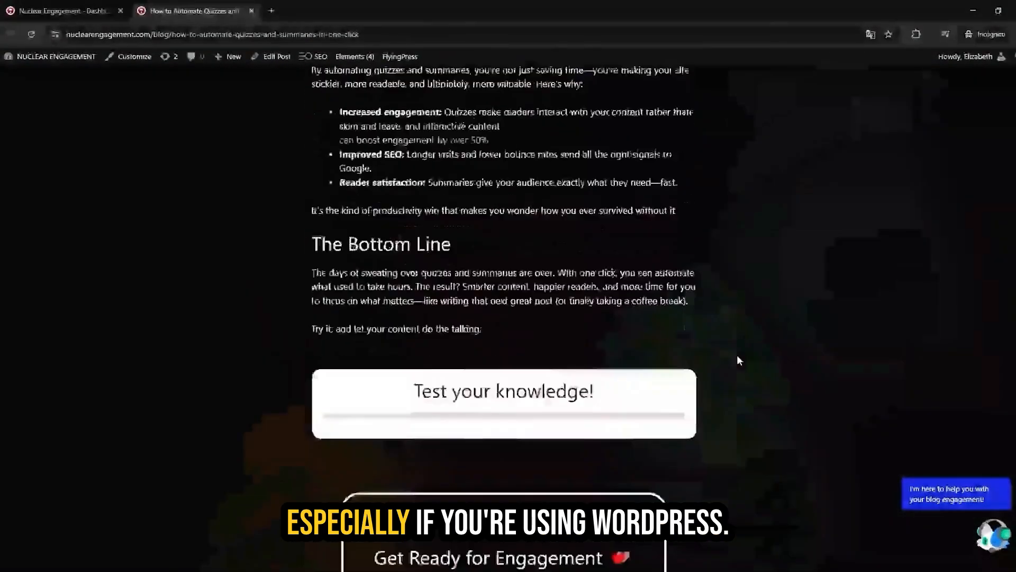
pyautogui.moveTo(323, 267); pyautogui.dragTo(656, 408)
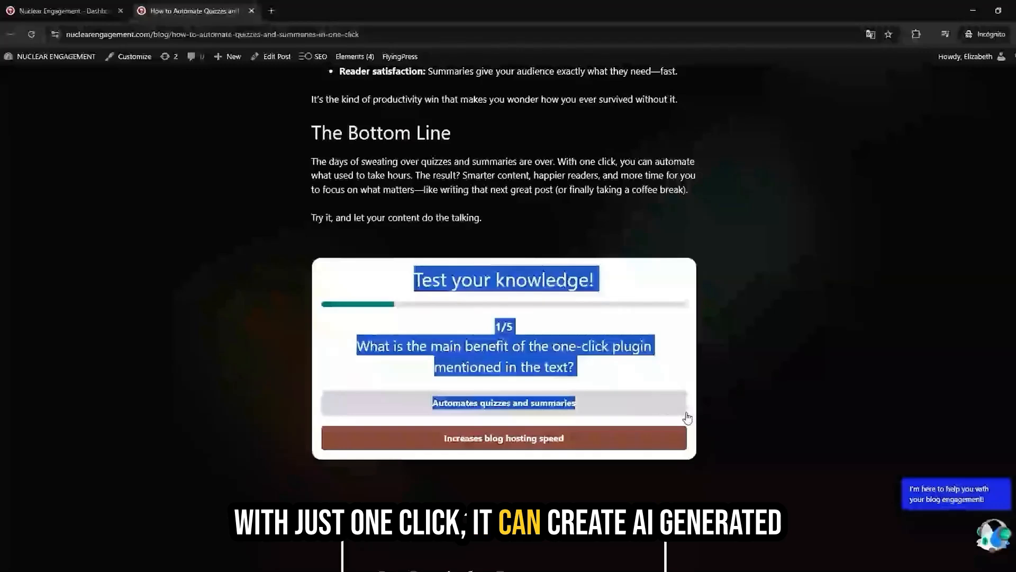
pyautogui.scroll(5, 747, 400)
pyautogui.scroll(2, 747, 396)
# Step: Open the Nuclear Engagement content generation page in WordPress and examine its post filters and generate type options
pyautogui.click(62, 8)
pyautogui.moveTo(45, 88)
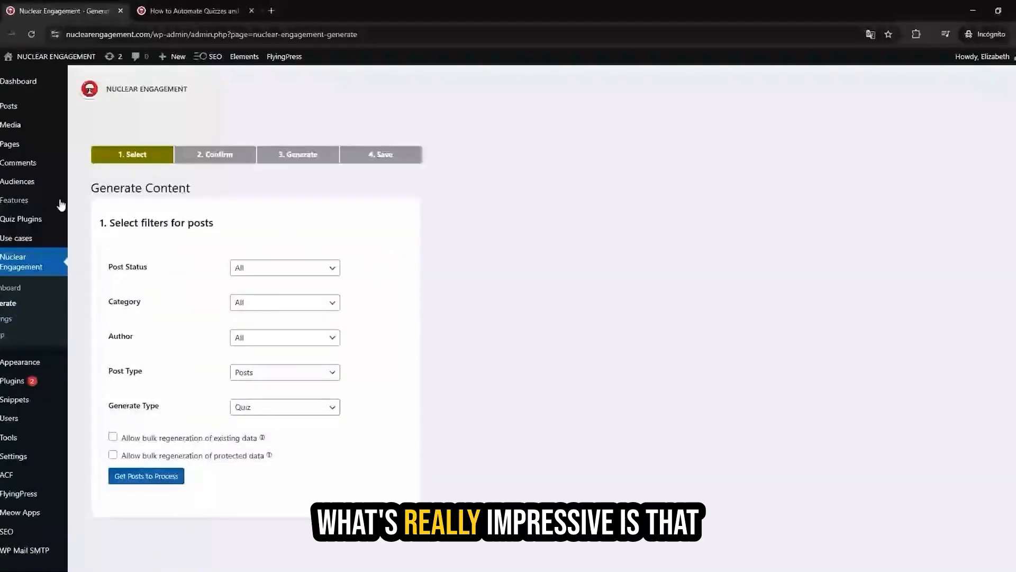
pyautogui.scroll(-1, 251, 366)
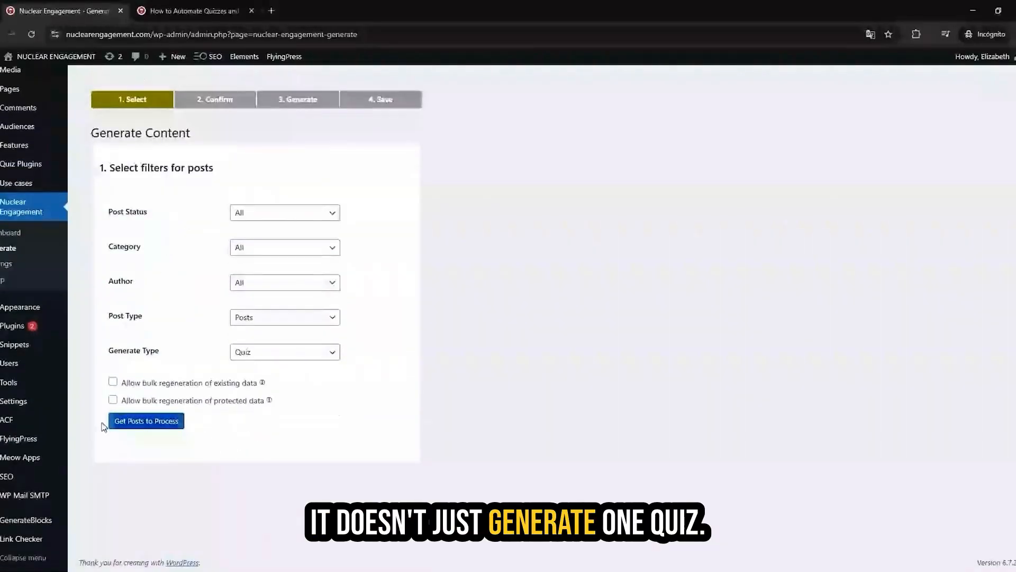
pyautogui.scroll(1, 109, 422)
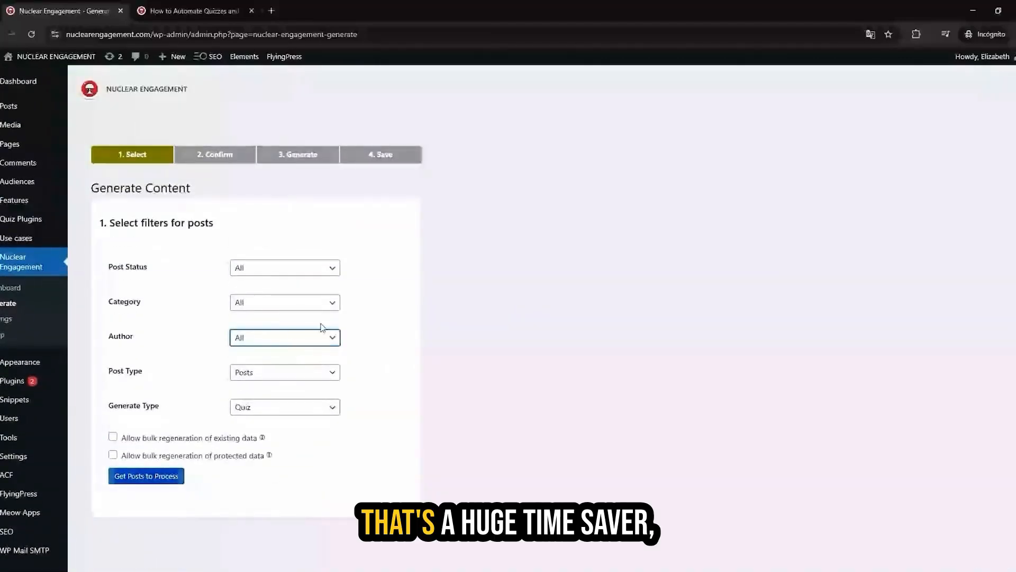
pyautogui.click(334, 269)
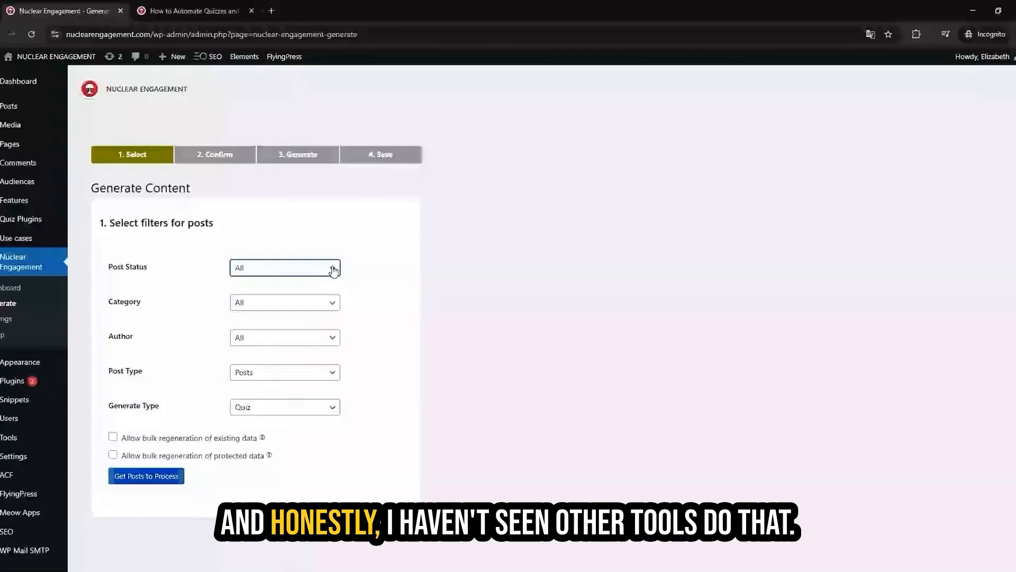
pyautogui.scroll(-1, 345, 370)
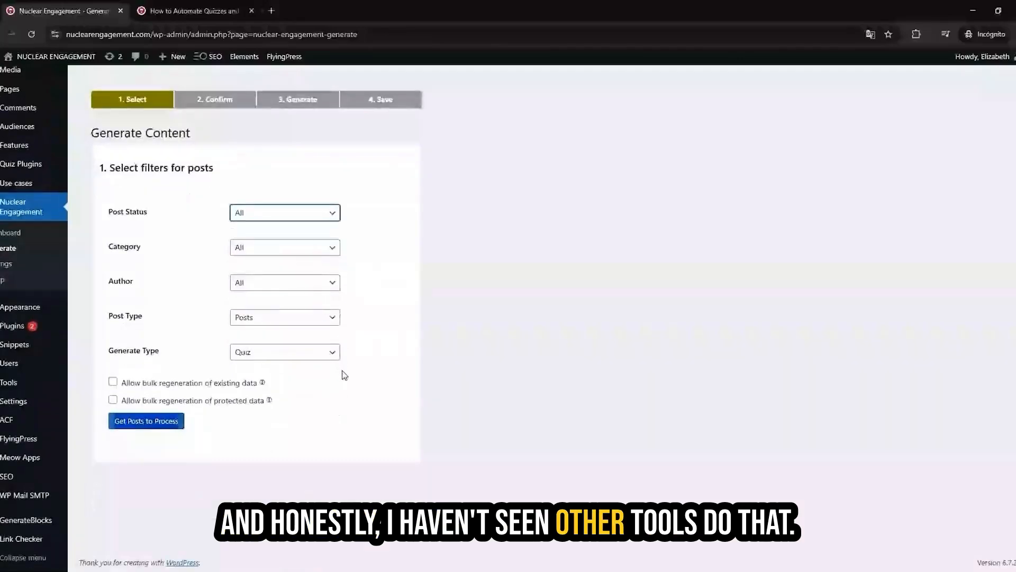
# Step: Open the plugin's display settings and examine the questions-per-quiz, answers-per-question and custom text options
pyautogui.click(12, 267)
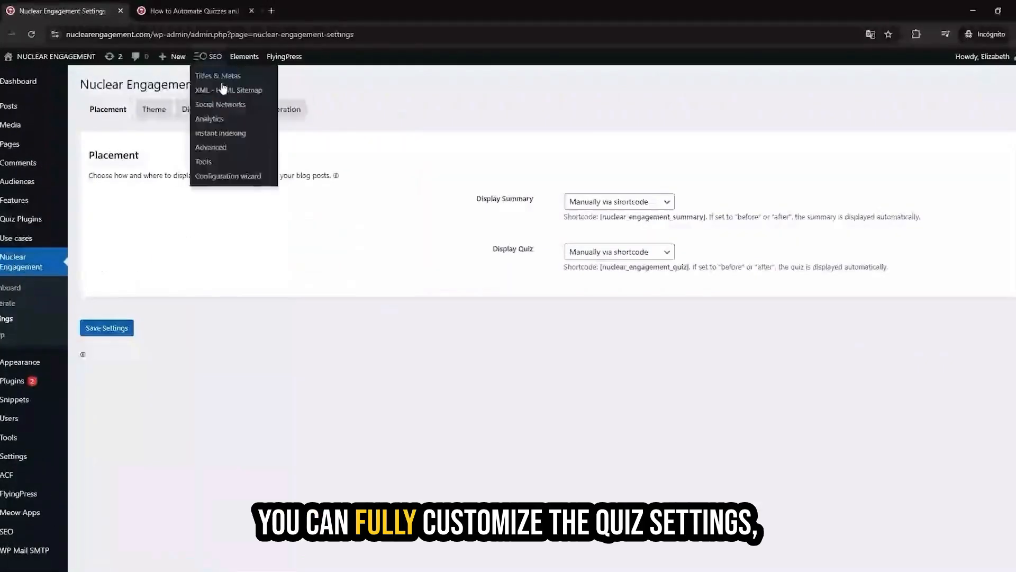
pyautogui.click(195, 109)
pyautogui.click(456, 199)
pyautogui.scroll(-1, 466, 203)
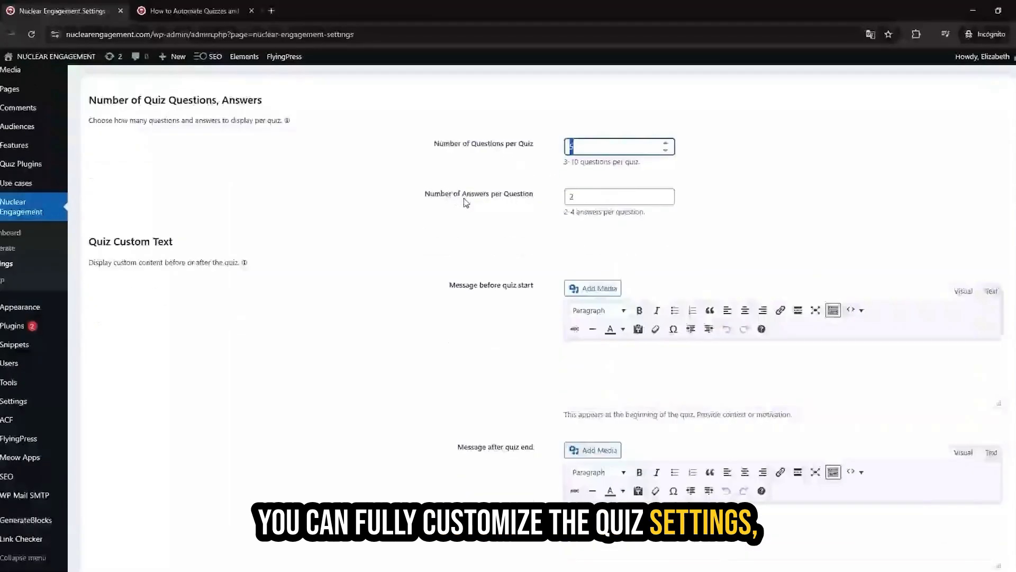
pyautogui.scroll(1, 466, 202)
pyautogui.scroll(-1, 465, 202)
pyautogui.scroll(1, 466, 203)
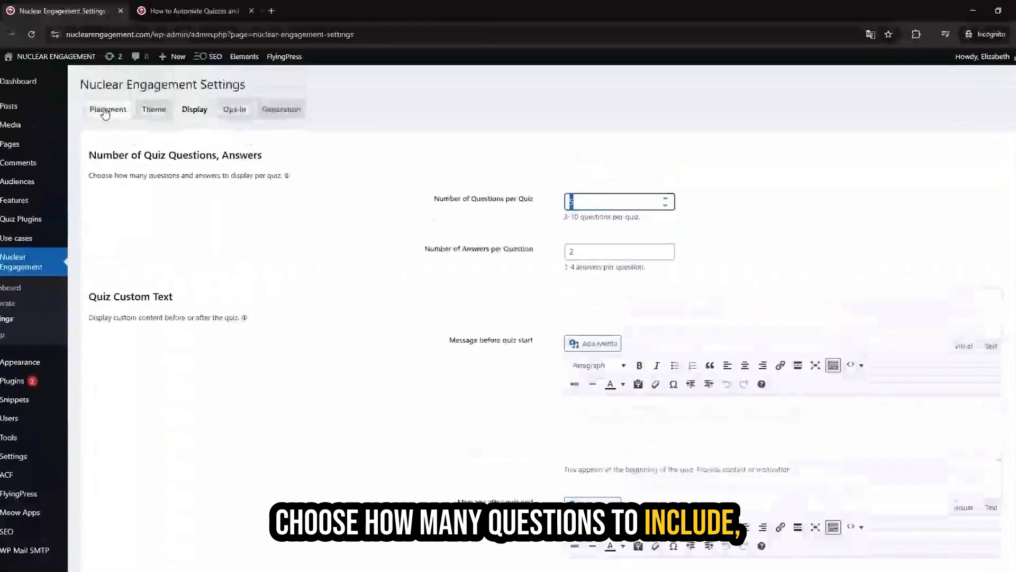
# Step: Examine the placement settings for displaying summaries and quizzes in blog posts
pyautogui.click(107, 109)
pyautogui.click(623, 205)
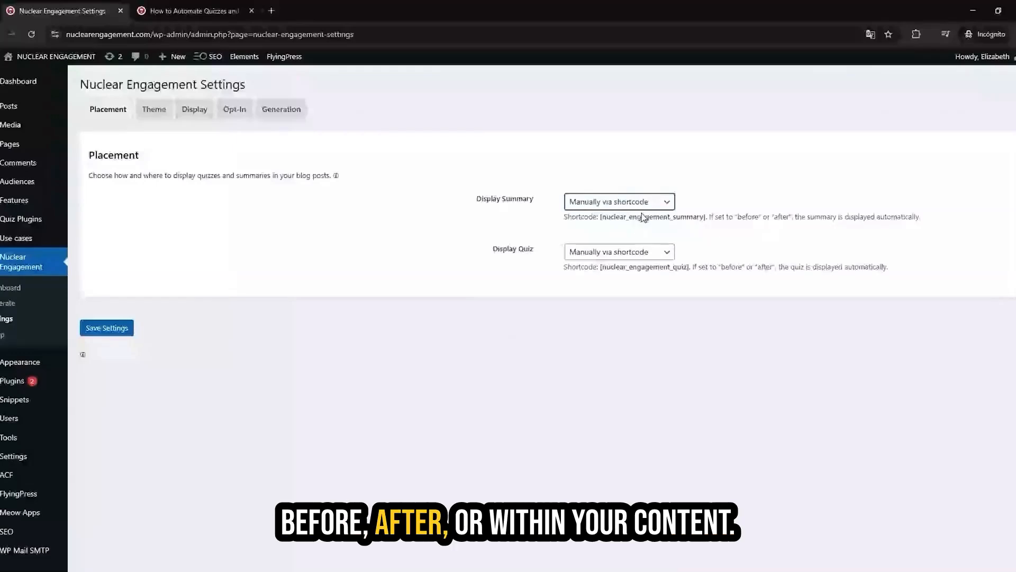
pyautogui.scroll(-1, 422, 231)
pyautogui.scroll(1, 424, 232)
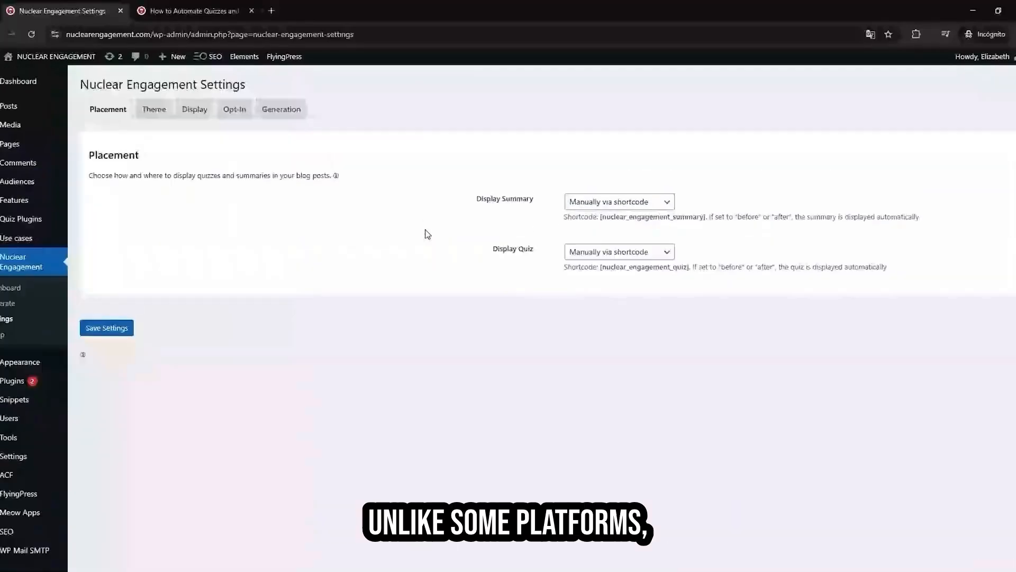
# Step: Choose the Custom theme preset and review its quiz and summary style options
pyautogui.click(153, 111)
pyautogui.click(108, 241)
pyautogui.scroll(-2, 363, 239)
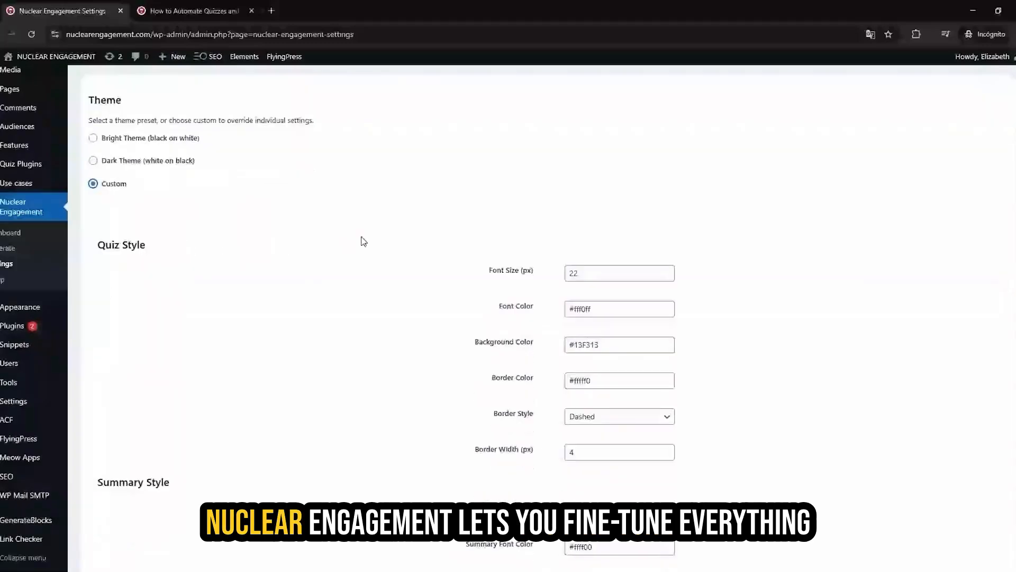
pyautogui.doubleClick(612, 288)
pyautogui.scroll(-2, 503, 306)
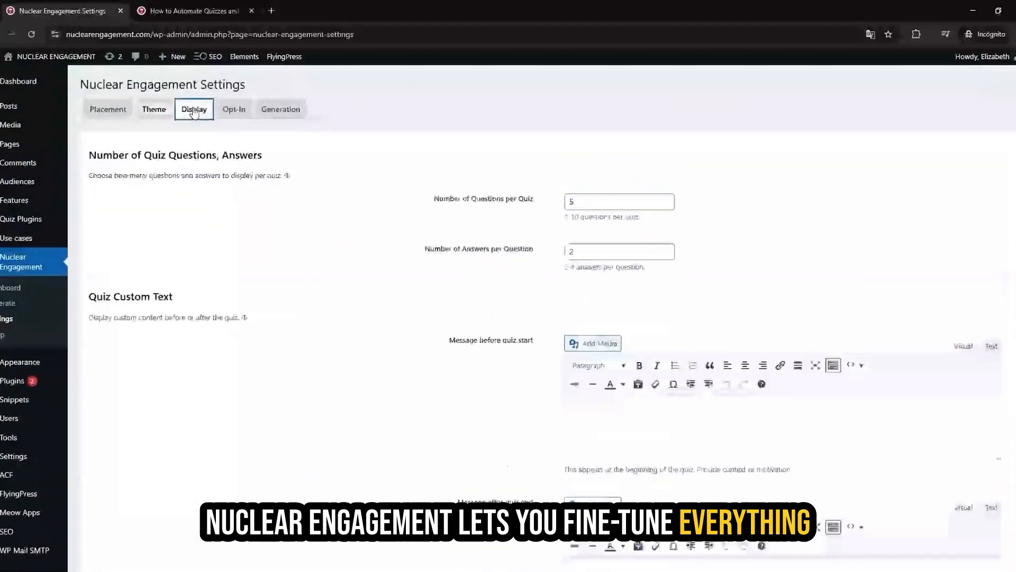
# Step: Return to the display settings and review the before-and-after quiz messages and the section title fields
pyautogui.scroll(-2, 602, 309)
pyautogui.scroll(-3, 602, 308)
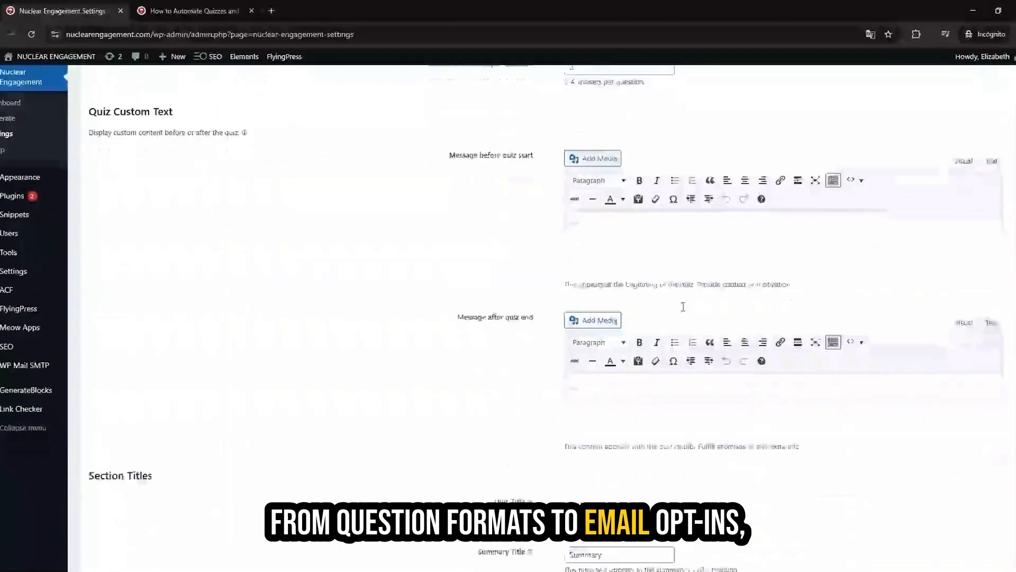
pyautogui.scroll(-1, 683, 307)
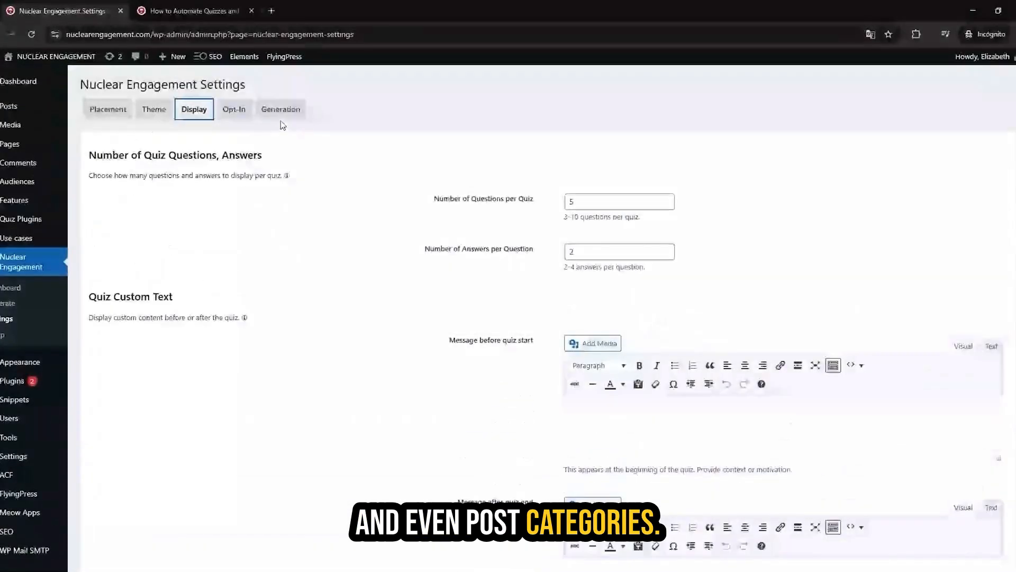
# Step: Review the email opt-in form settings, including the enable option, webhook URL and success message
pyautogui.click(234, 109)
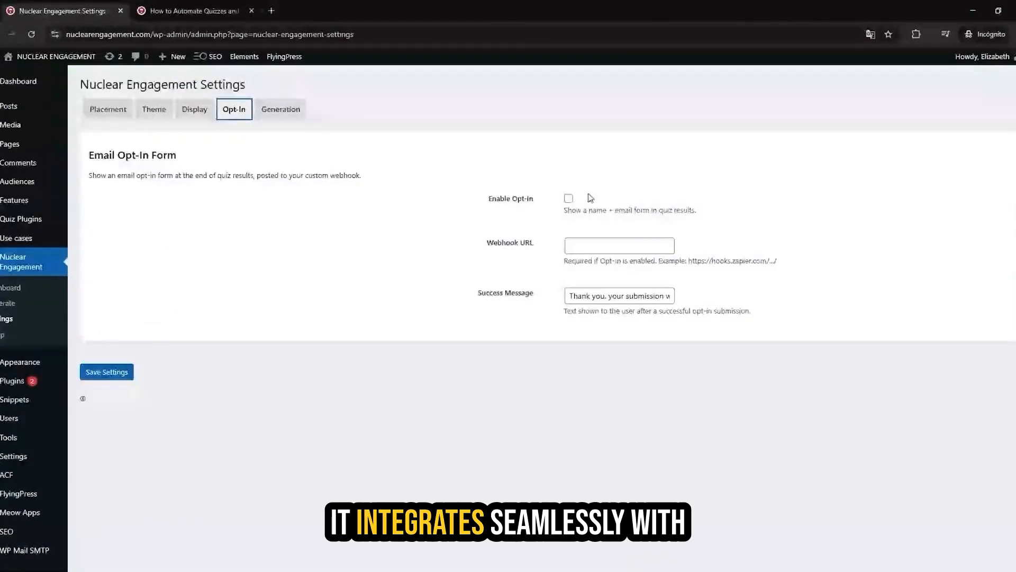
pyautogui.scroll(-1, 712, 240)
pyautogui.scroll(1, 712, 240)
pyautogui.moveTo(471, 192); pyautogui.dragTo(438, 195)
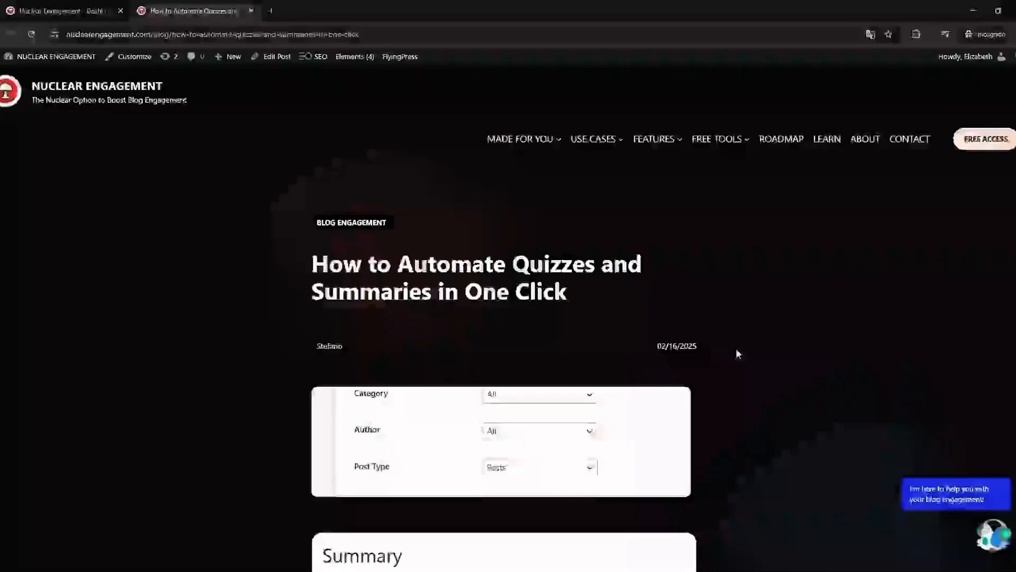
# Step: View the "How to Automate Quizzes and Summaries in One Click" blog post down to its embedded quiz
pyautogui.scroll(-3, 736, 348)
pyautogui.scroll(-15, 739, 354)
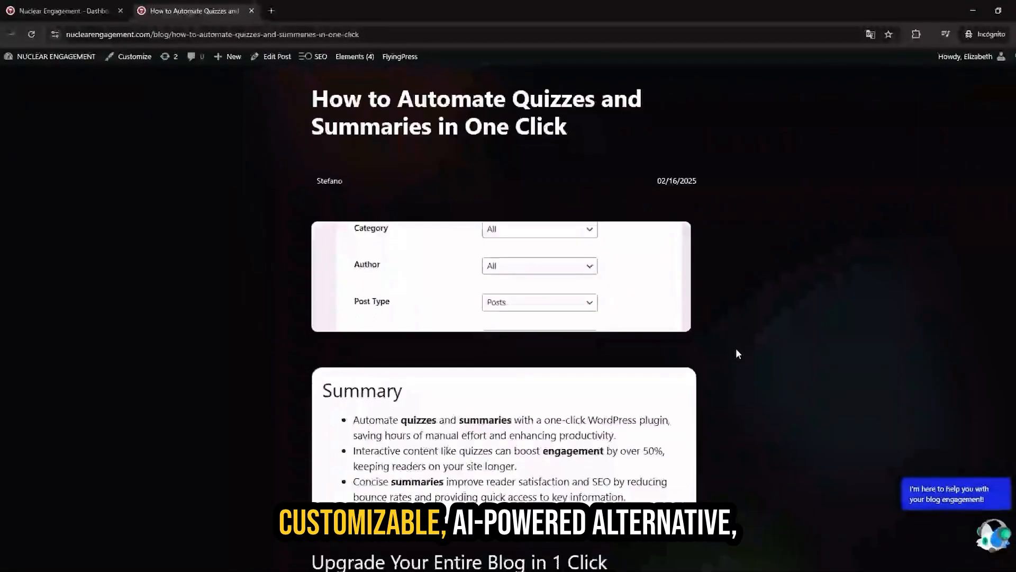
pyautogui.scroll(-5, 739, 360)
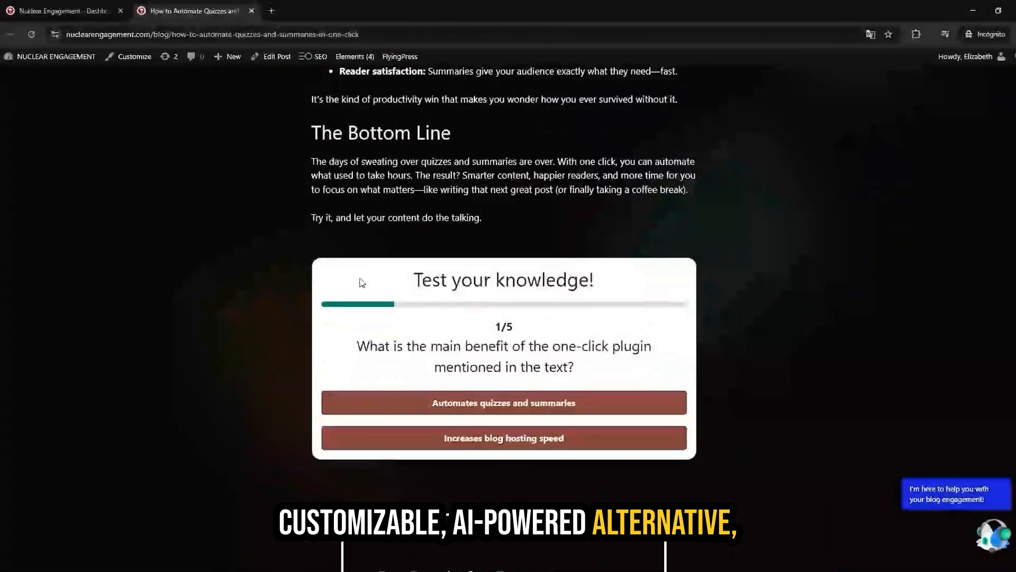